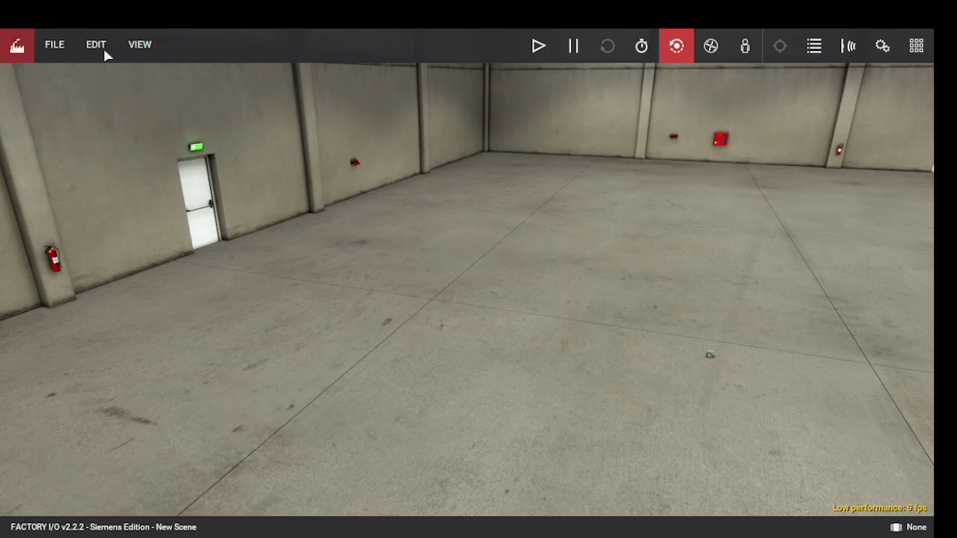
click(16, 46)
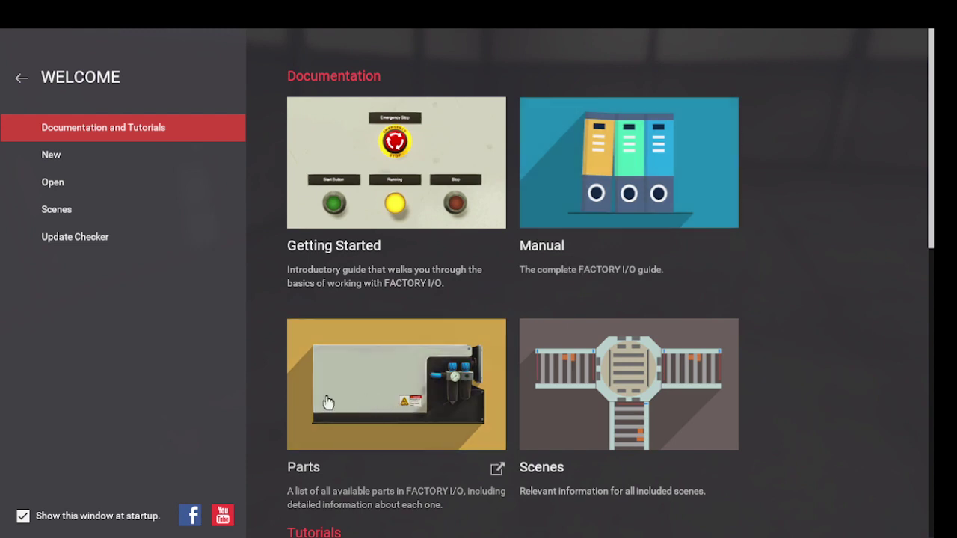
scroll(778, 282, down, 1)
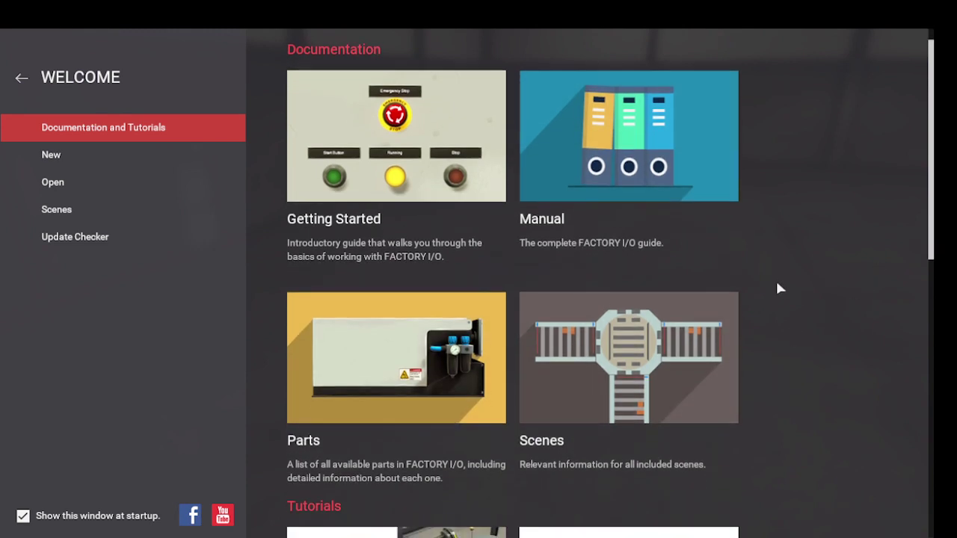
scroll(770, 288, down, 1)
scroll(768, 293, down, 1)
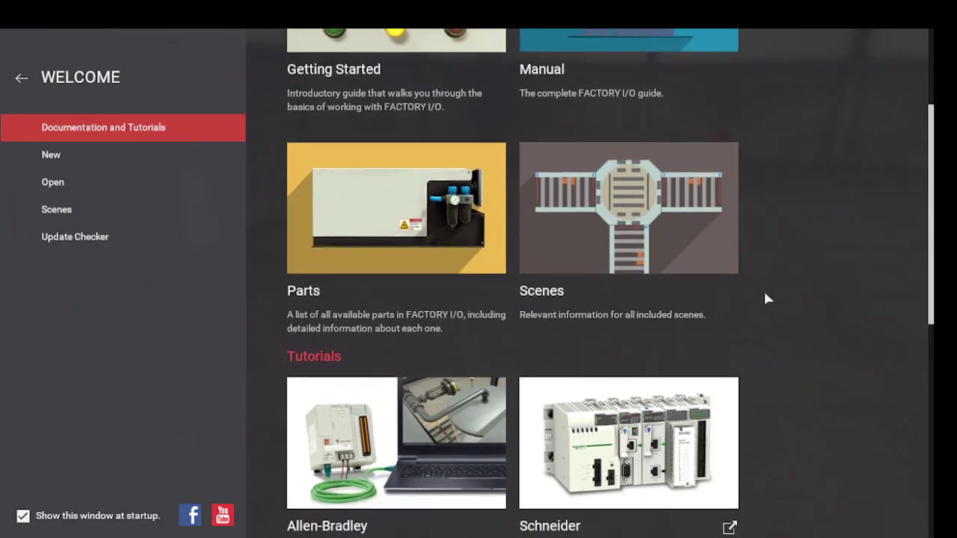
scroll(765, 294, down, 1)
scroll(765, 294, down, 1)
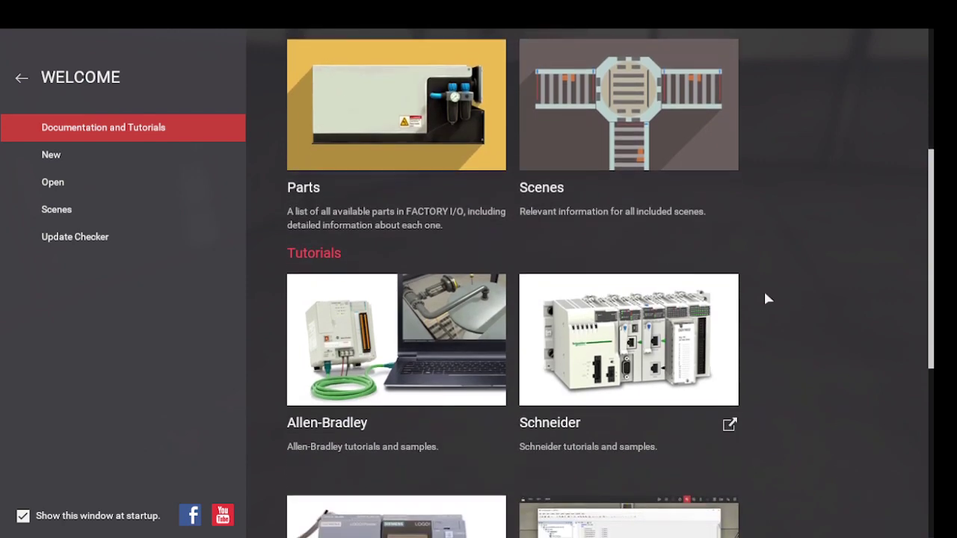
scroll(765, 294, down, 1)
scroll(658, 327, down, 2)
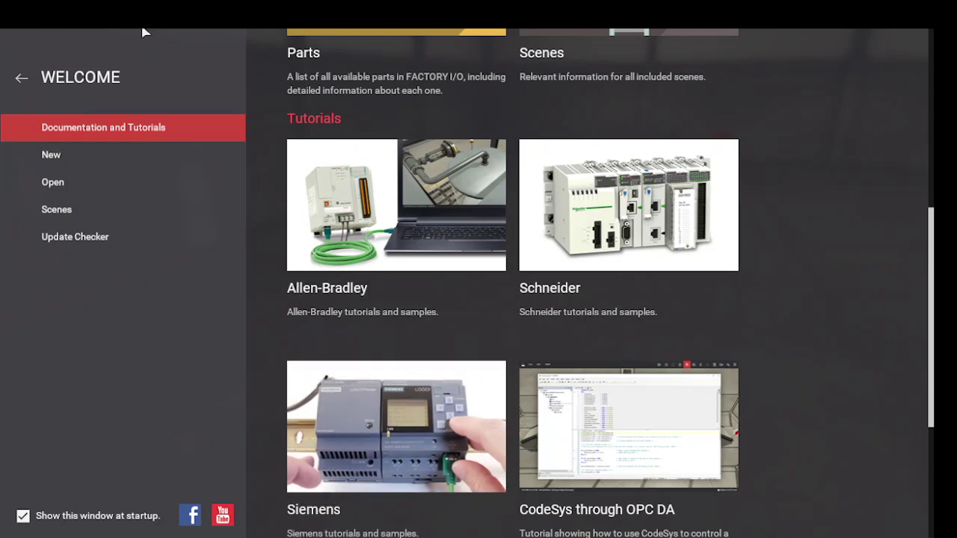
scroll(486, 448, down, 2)
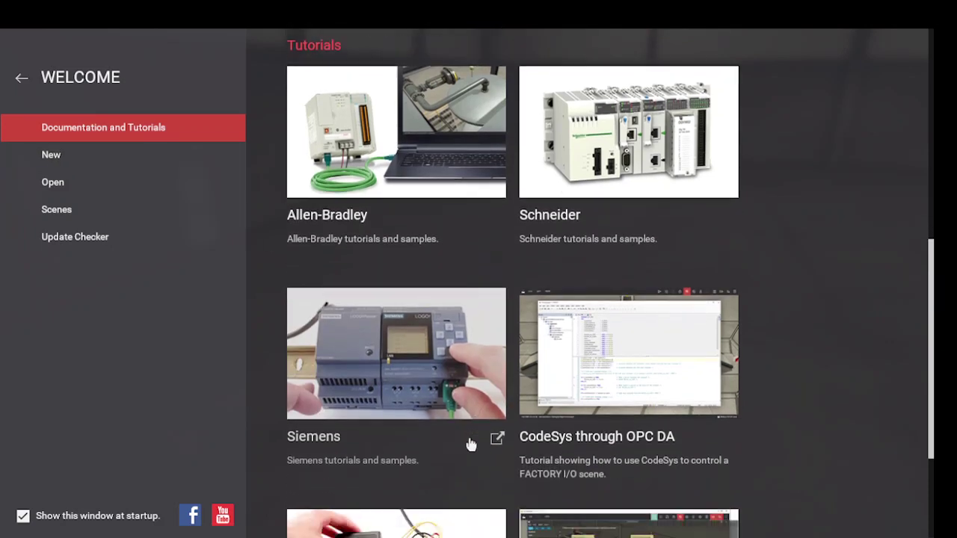
scroll(441, 453, down, 1)
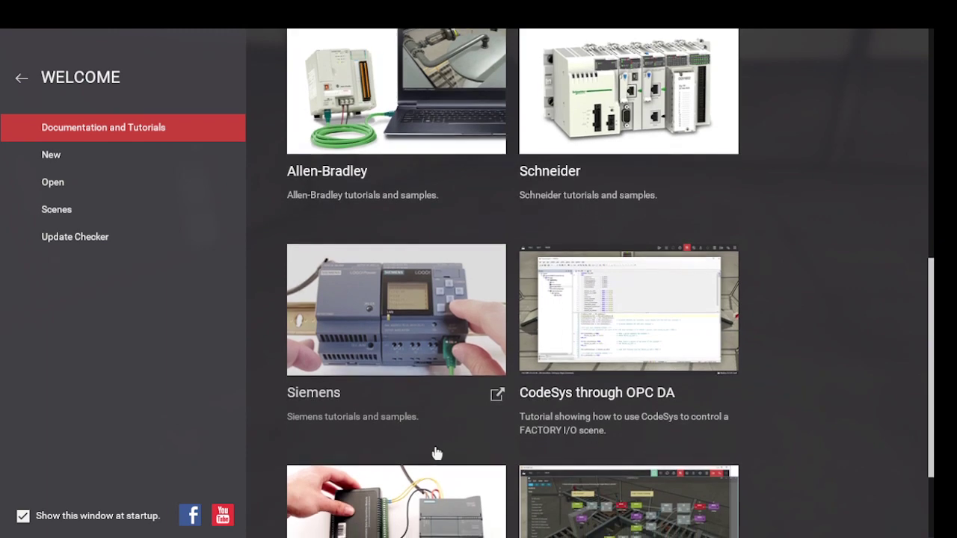
scroll(437, 453, down, 1)
scroll(437, 453, down, 1)
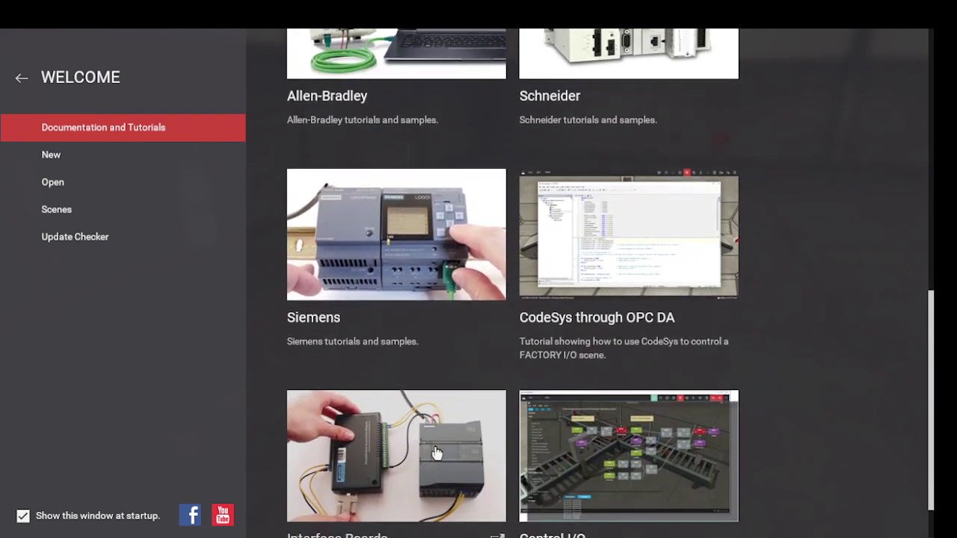
scroll(438, 453, down, 1)
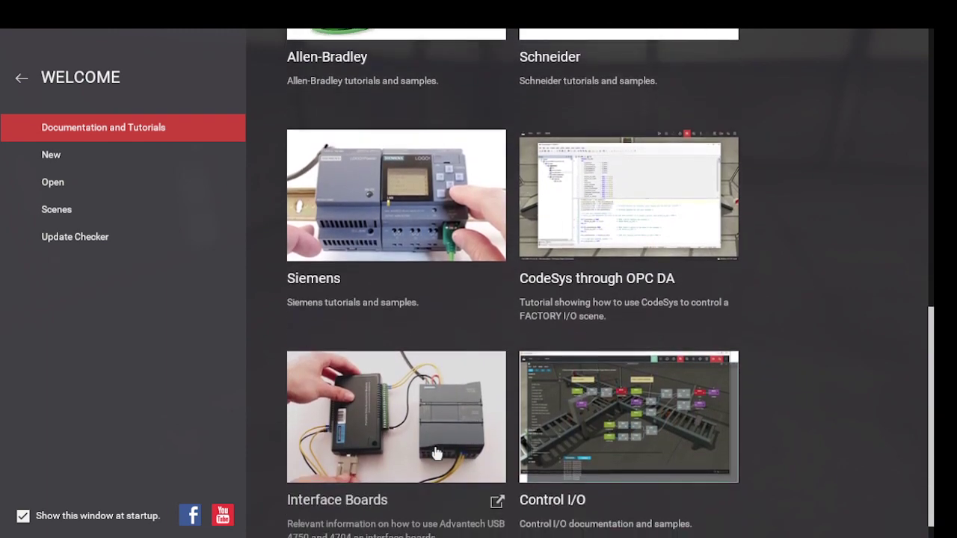
scroll(438, 453, down, 1)
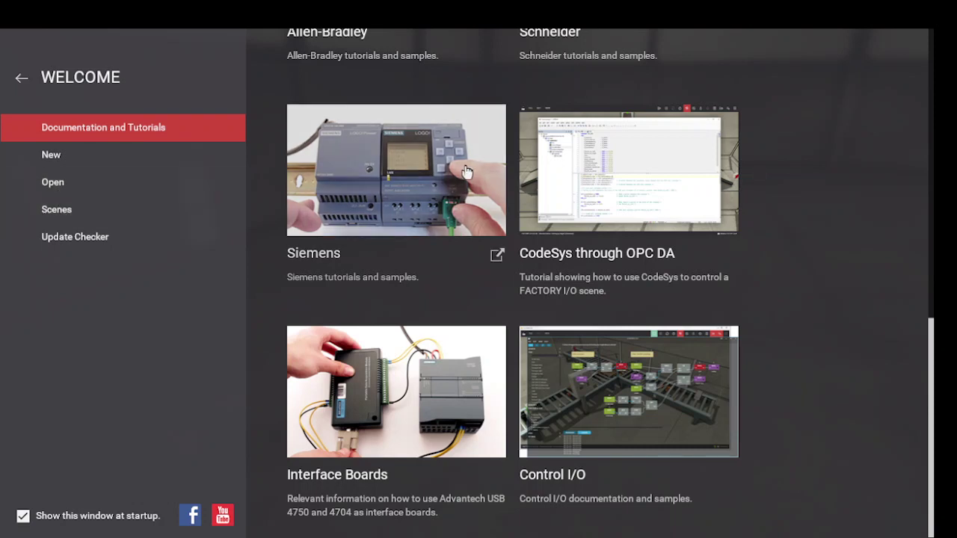
scroll(437, 207, up, 1)
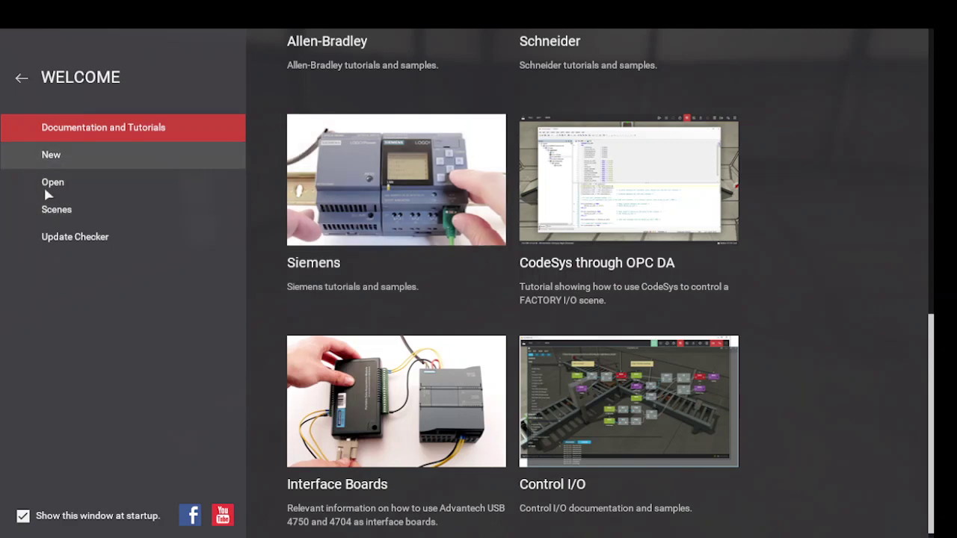
Step: Browse the example Scenes list, then dismiss the Welcome screen to reach the empty warehouse
click(48, 215)
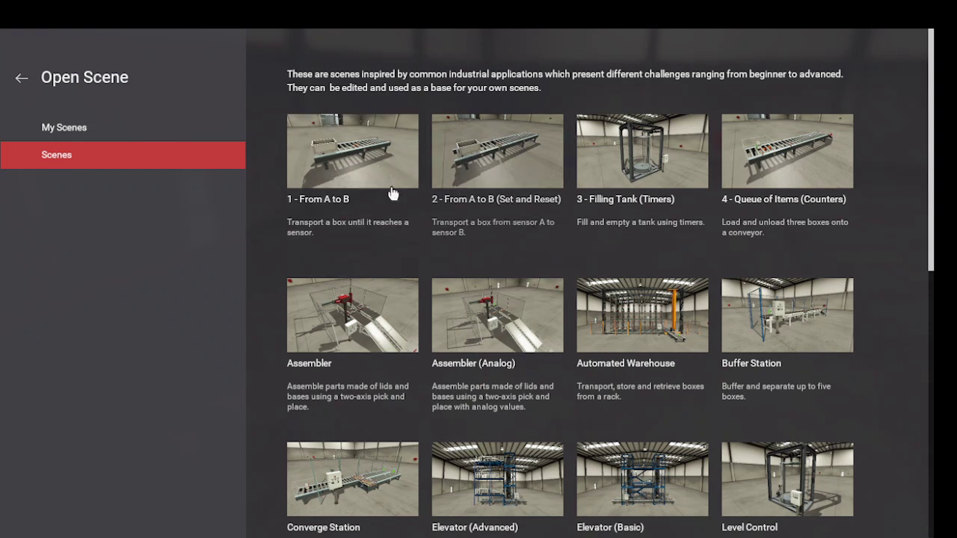
mouse_move(641, 187)
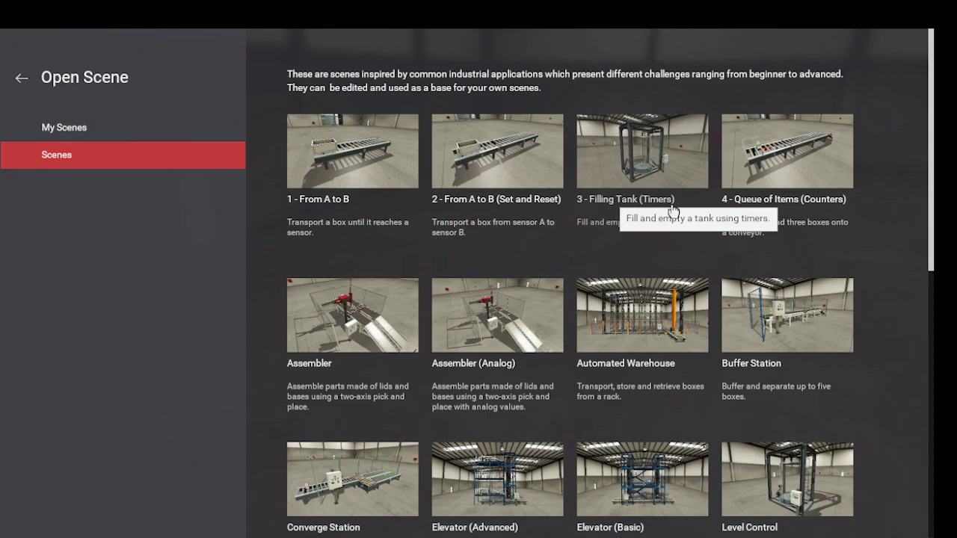
click(22, 79)
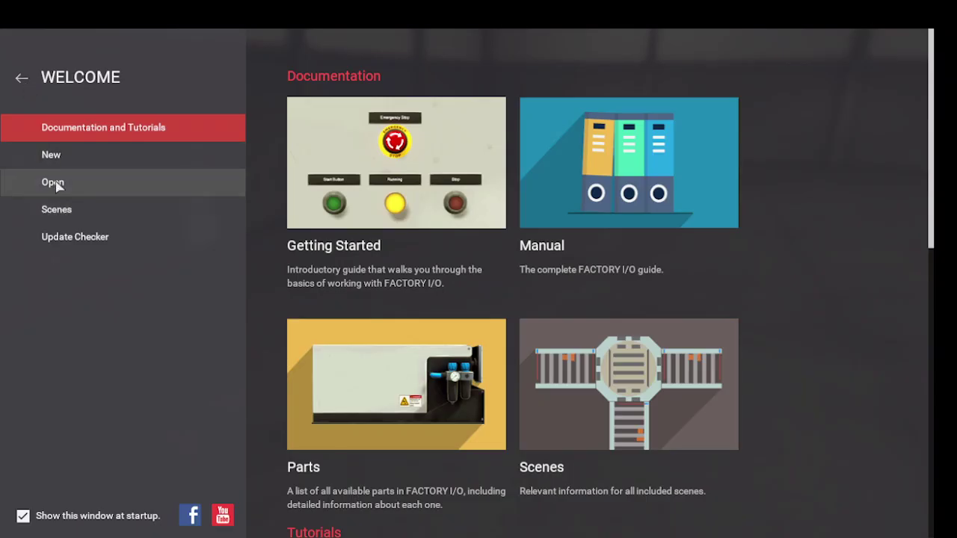
click(20, 81)
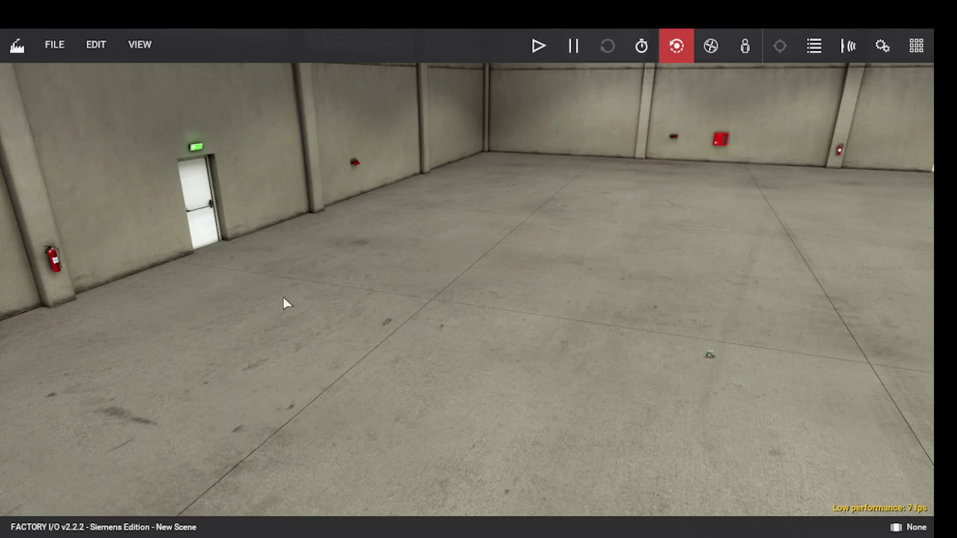
scroll(573, 320, down, 3)
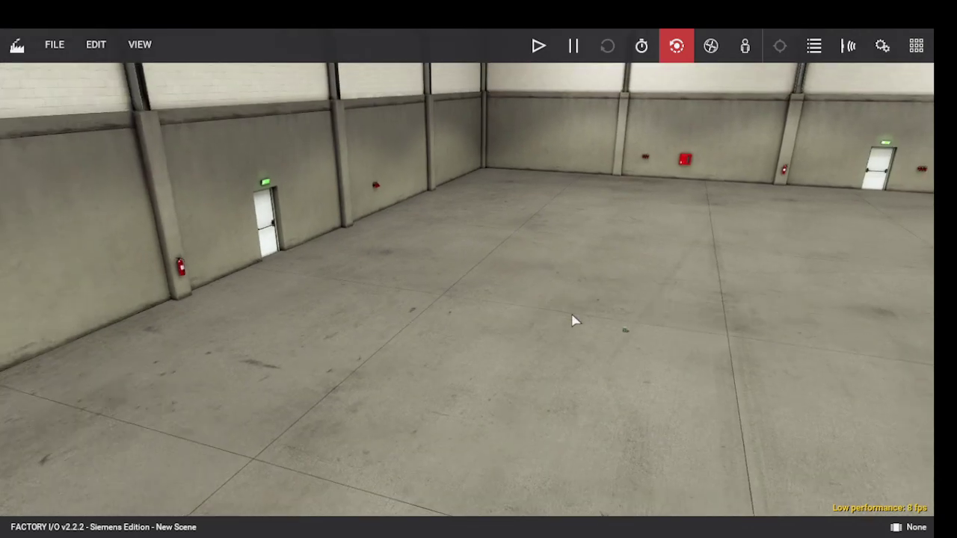
scroll(573, 320, down, 3)
scroll(573, 320, down, 2)
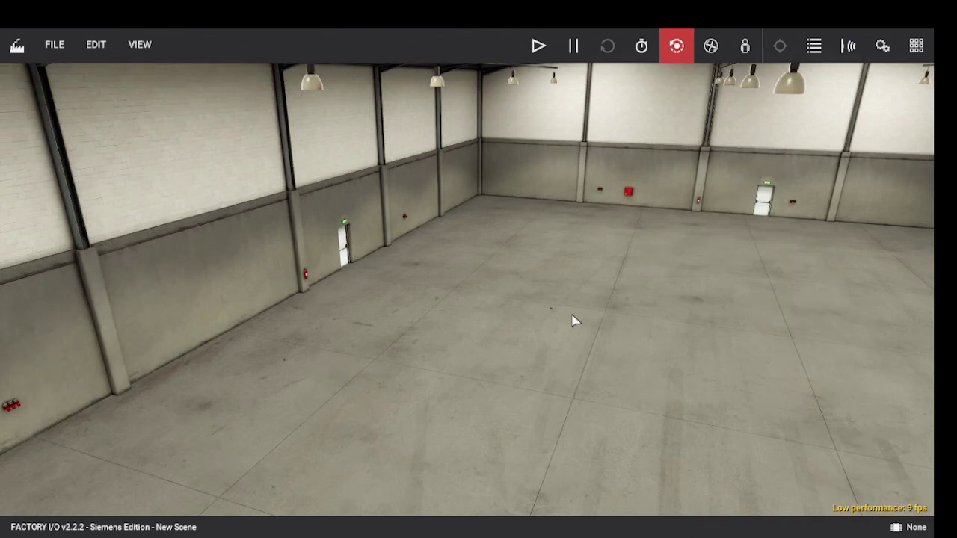
scroll(573, 320, up, 3)
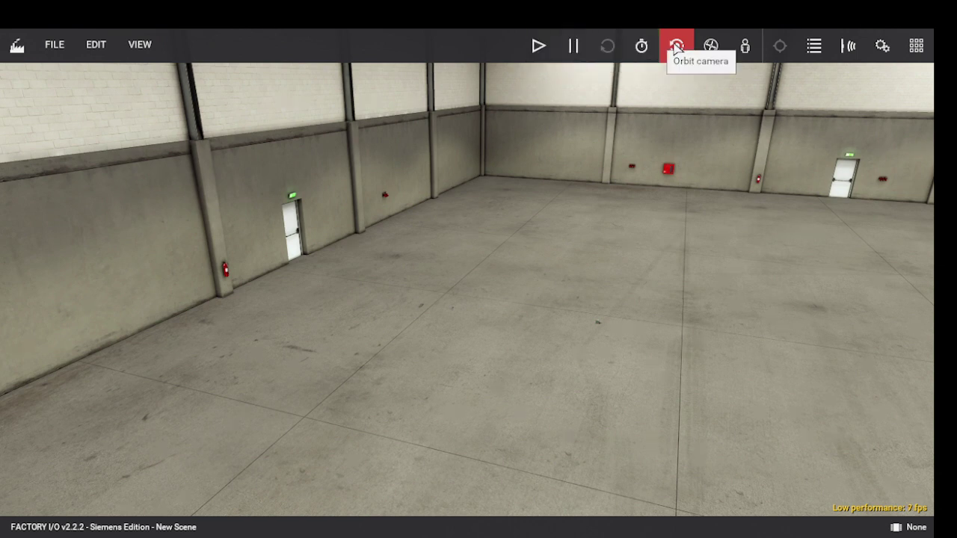
click(677, 46)
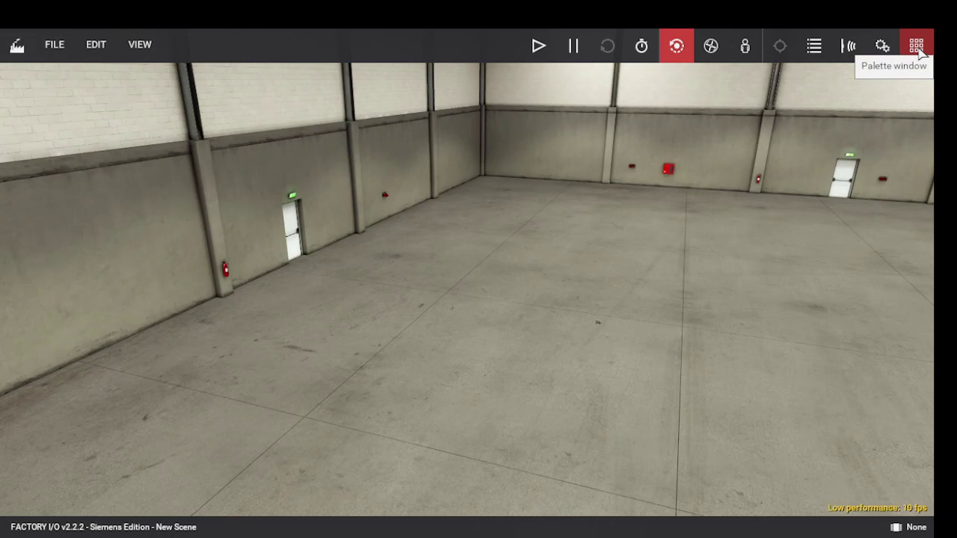
Step: Show the parts Palette with its category filter left on All
click(919, 47)
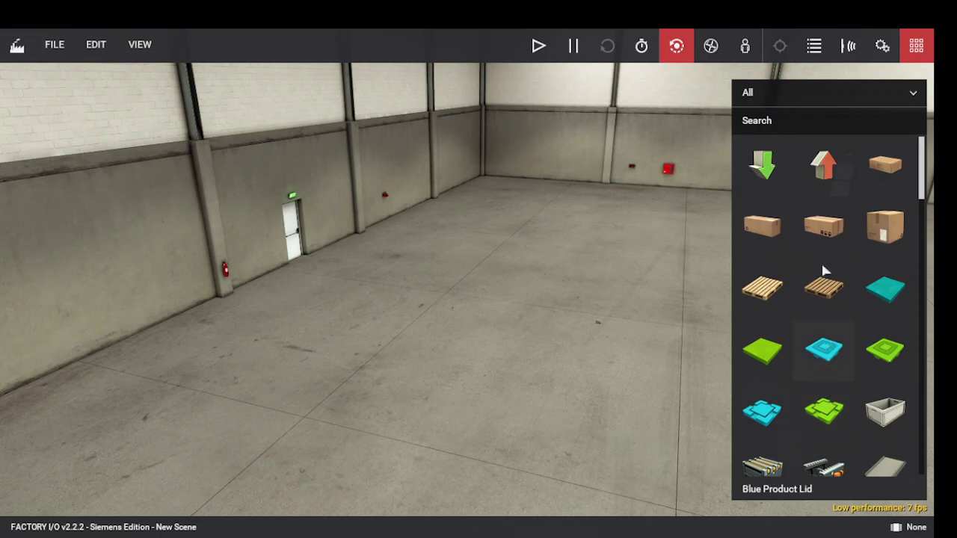
click(895, 98)
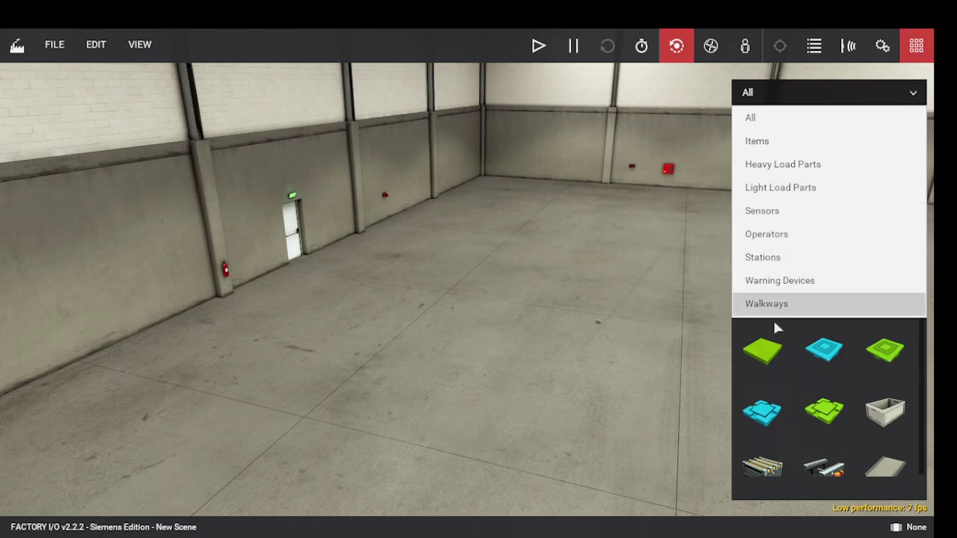
click(515, 269)
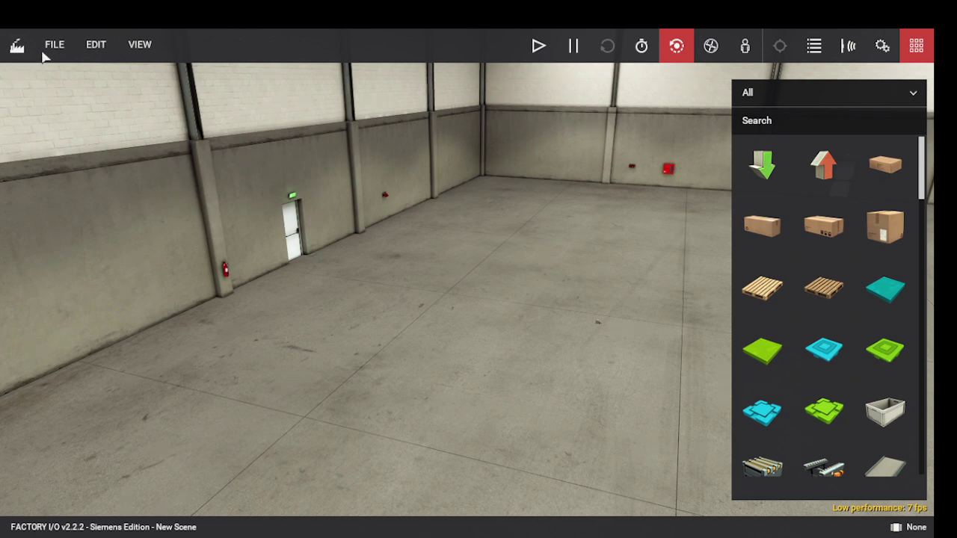
Step: Open Options from the File menu, review the Controls key bindings, then view General settings
click(65, 53)
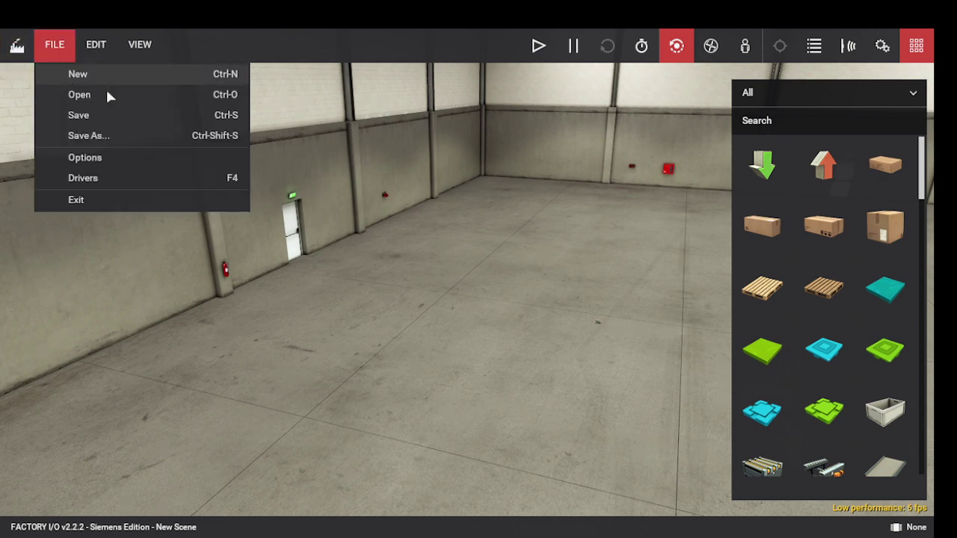
click(84, 158)
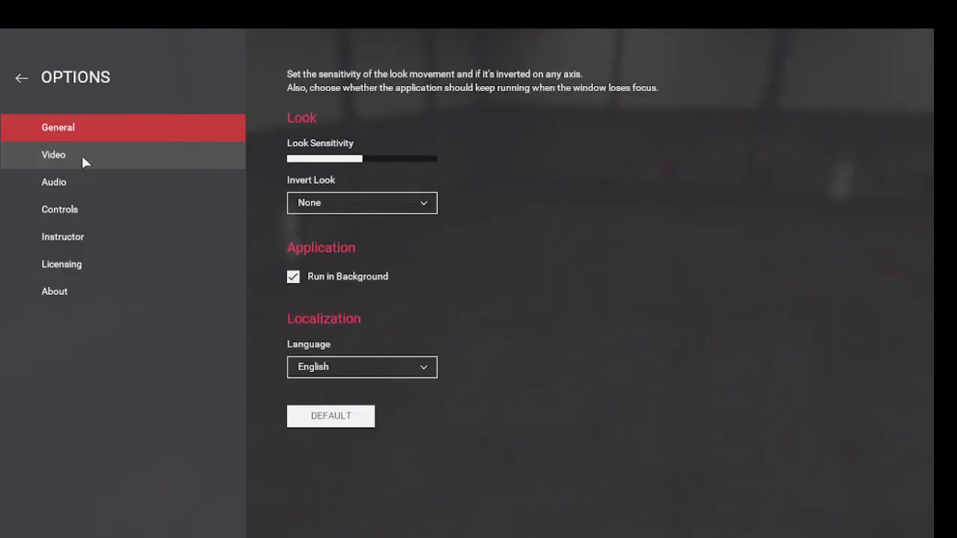
click(71, 212)
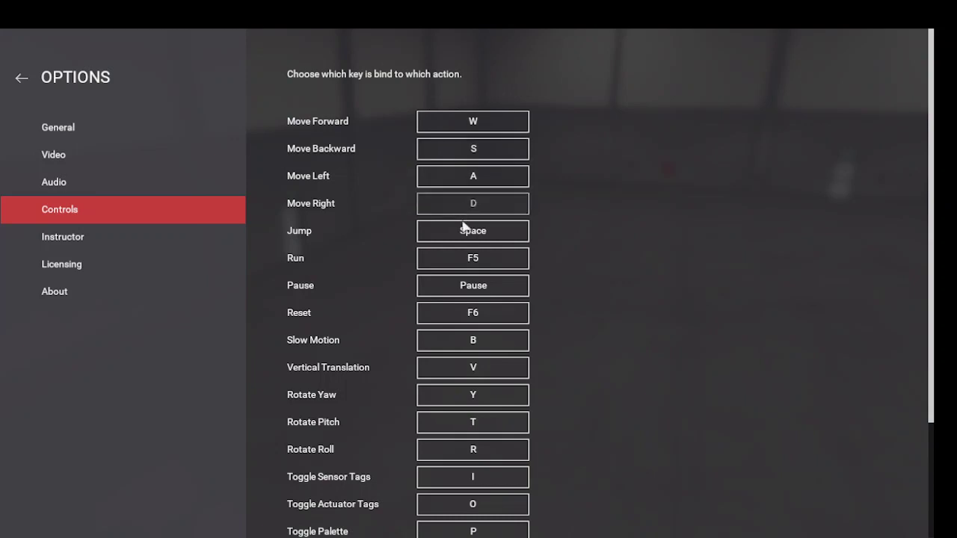
scroll(463, 241, down, 1)
scroll(463, 241, down, 1)
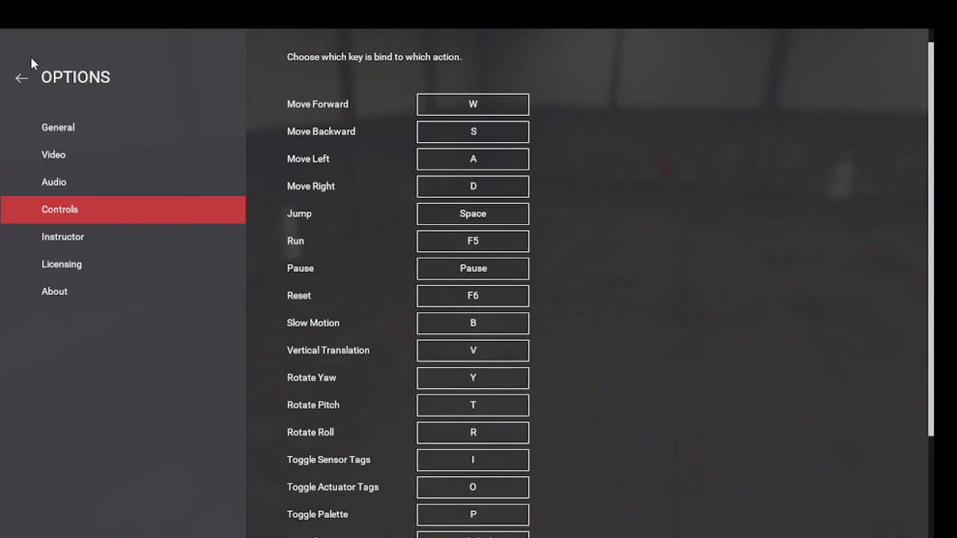
click(54, 137)
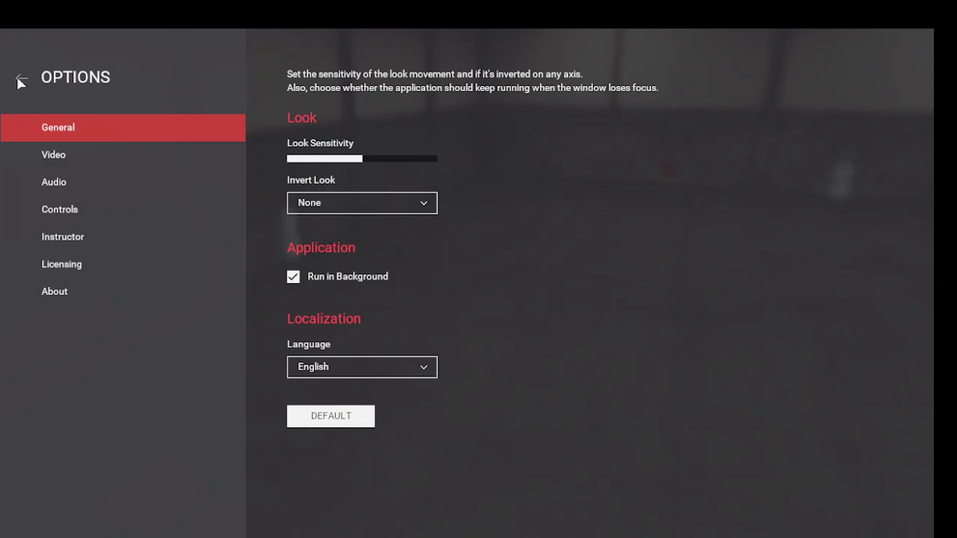
Step: Close Options and turn on View > Camera Navigation
click(21, 80)
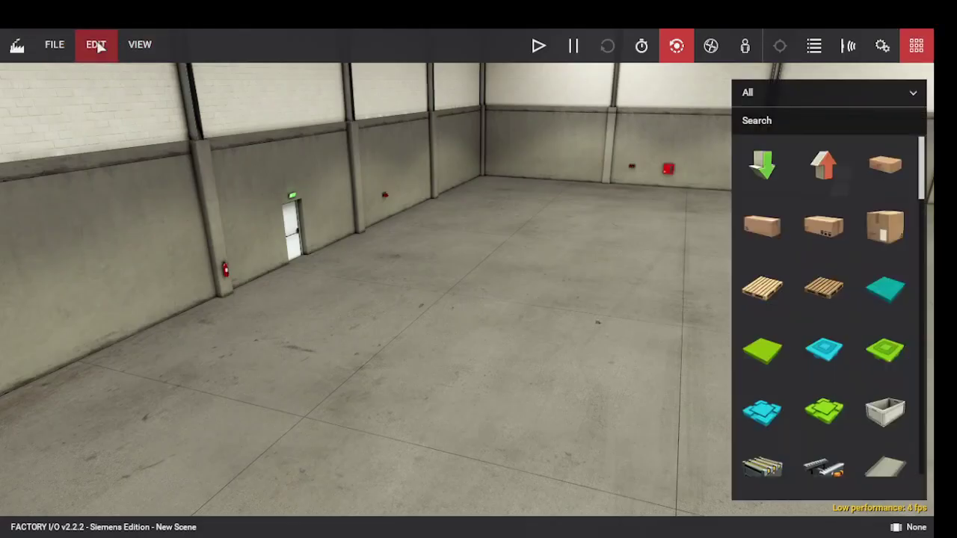
click(99, 46)
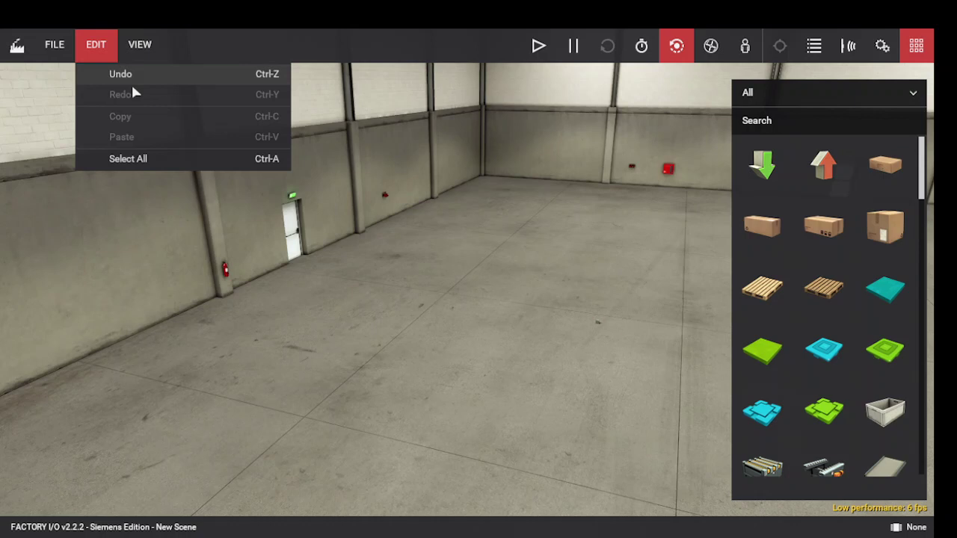
click(131, 159)
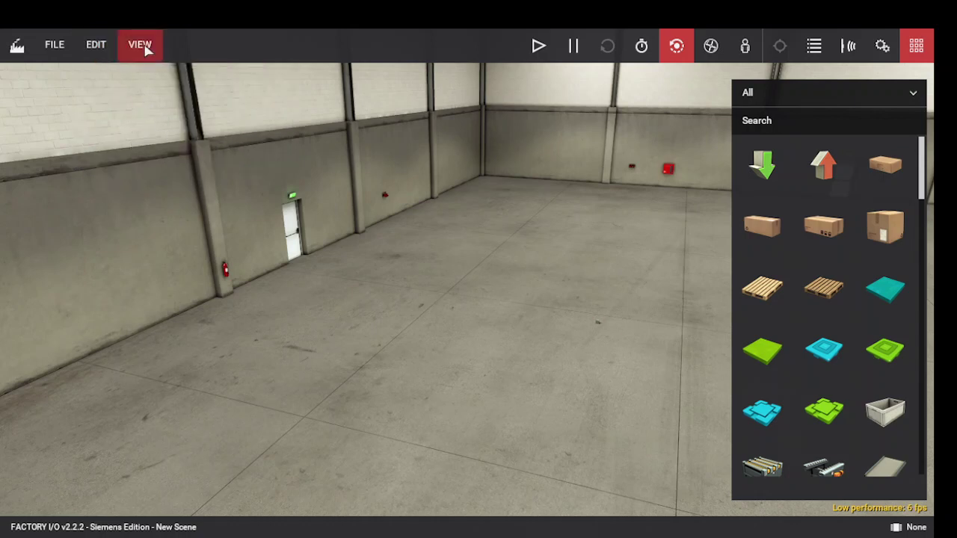
click(142, 46)
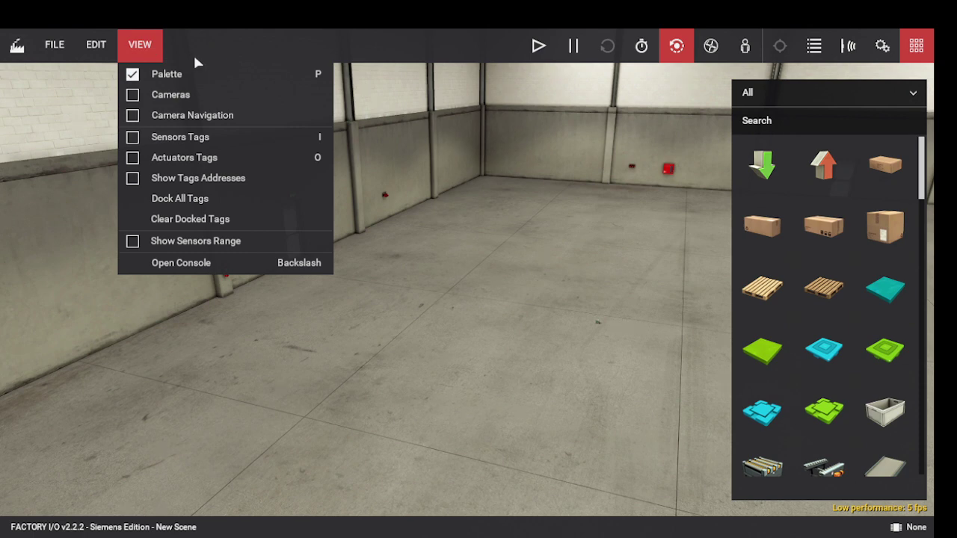
click(136, 117)
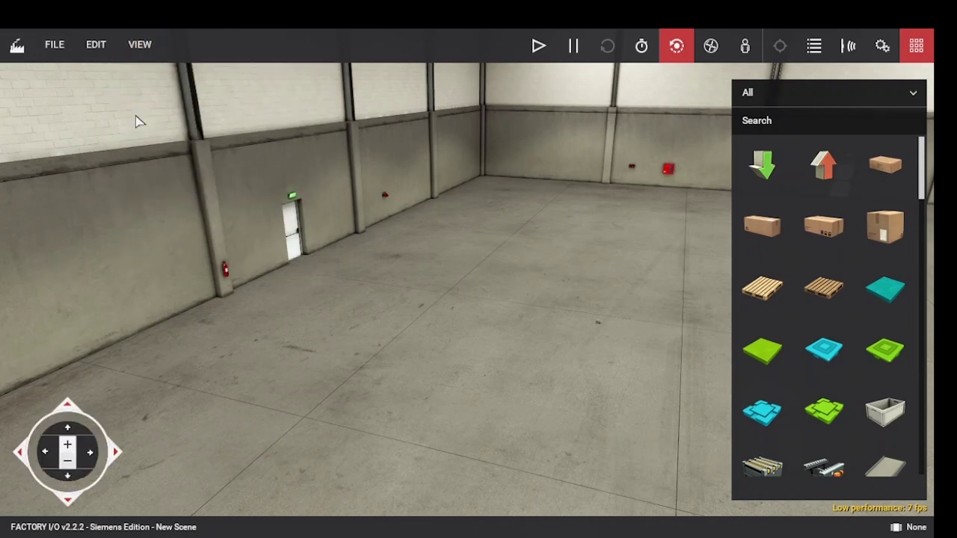
Step: Move the camera forward, right, left and back with the navigation arrows
click(66, 407)
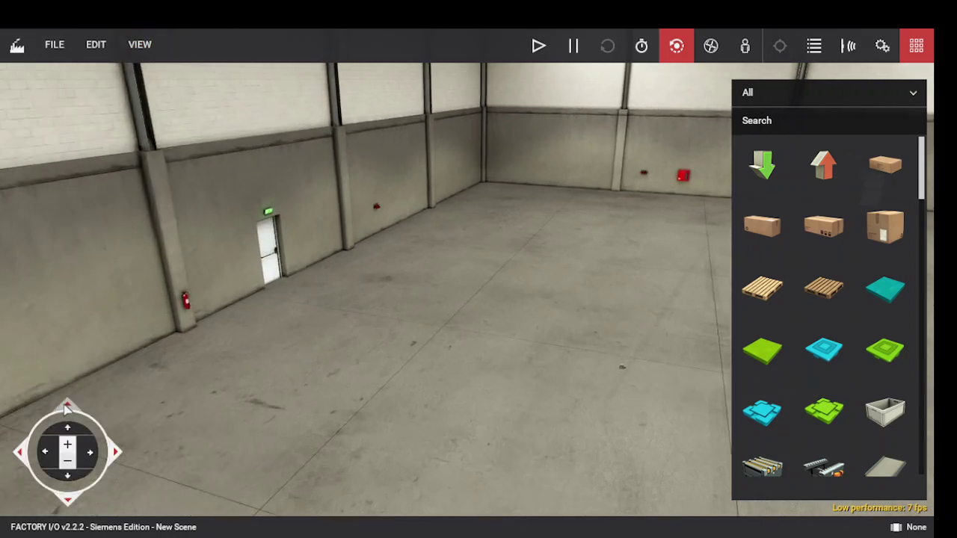
click(113, 453)
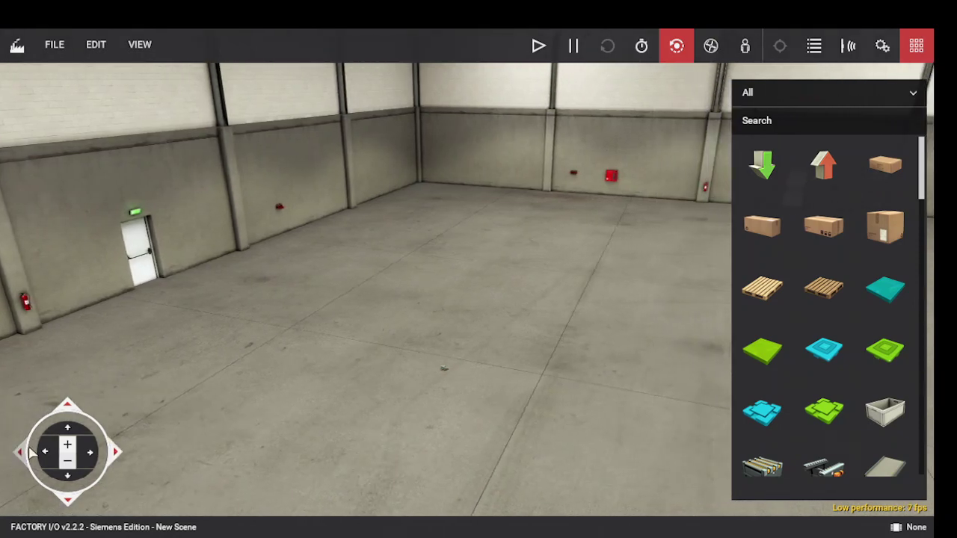
click(22, 453)
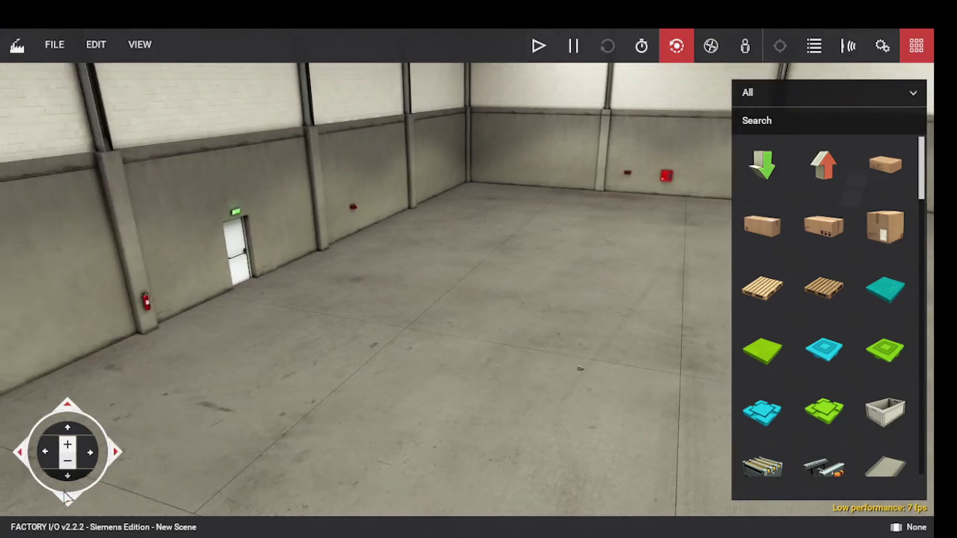
click(67, 498)
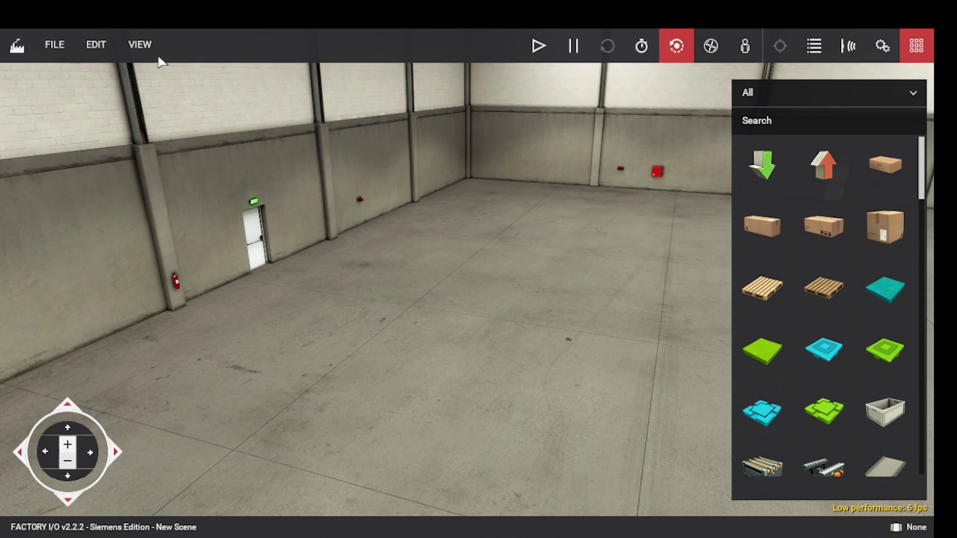
Step: Turn on Sensors Tags and Actuators Tags in the View menu
click(135, 48)
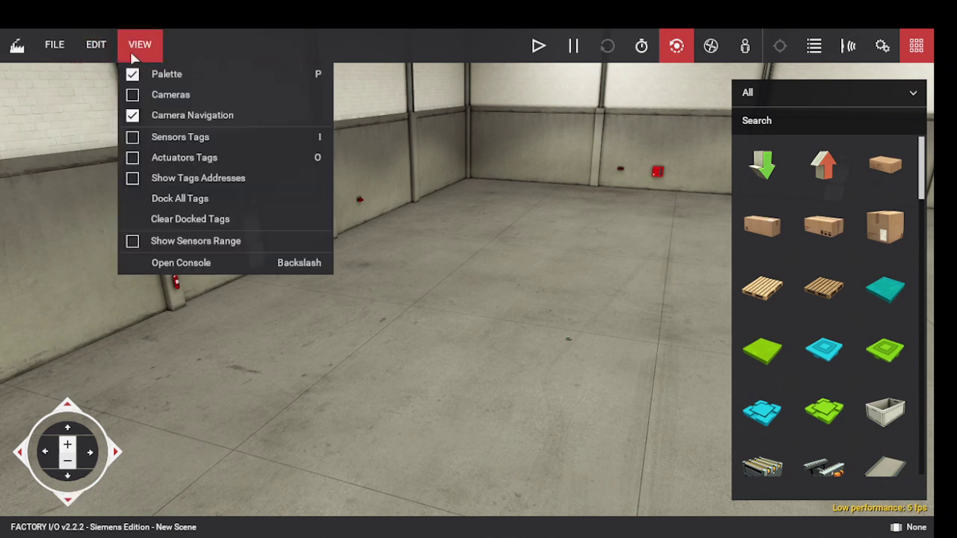
click(132, 138)
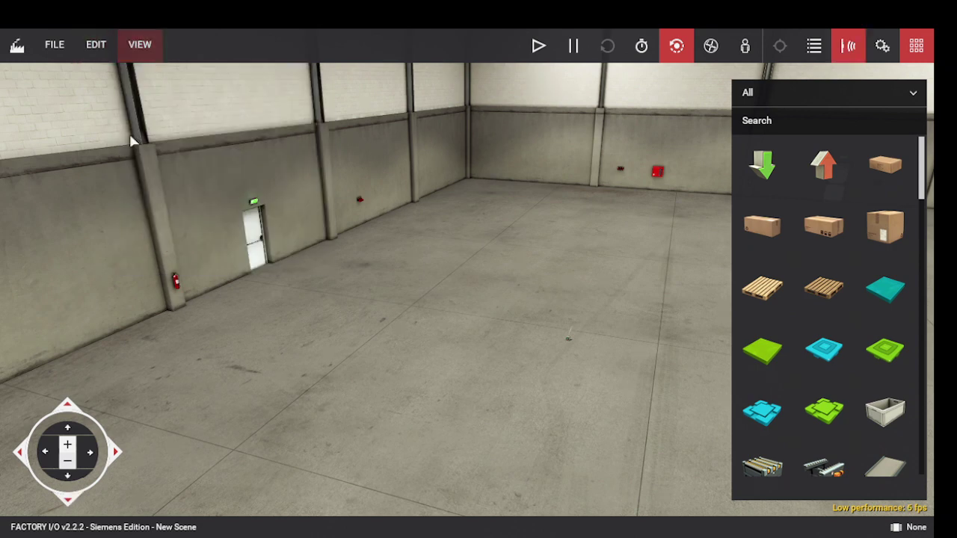
click(139, 48)
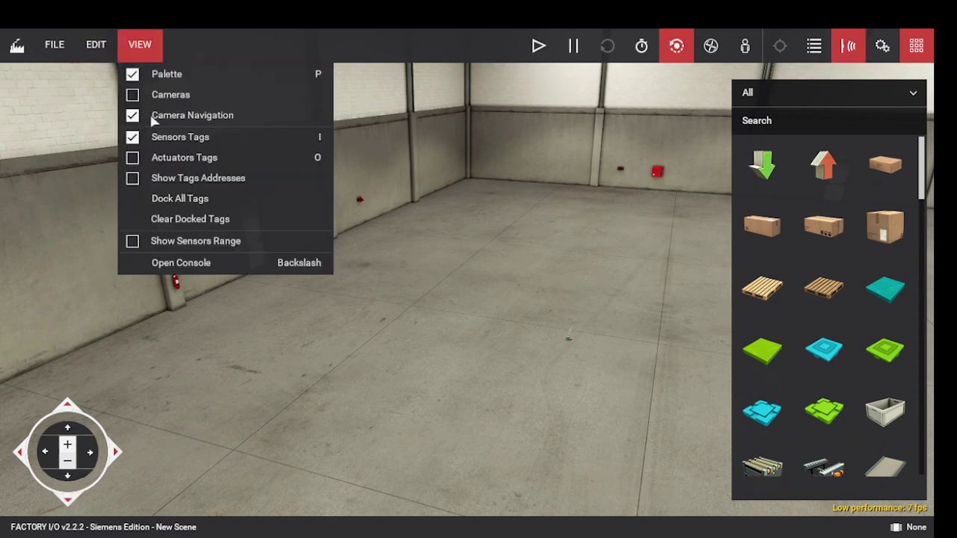
click(131, 160)
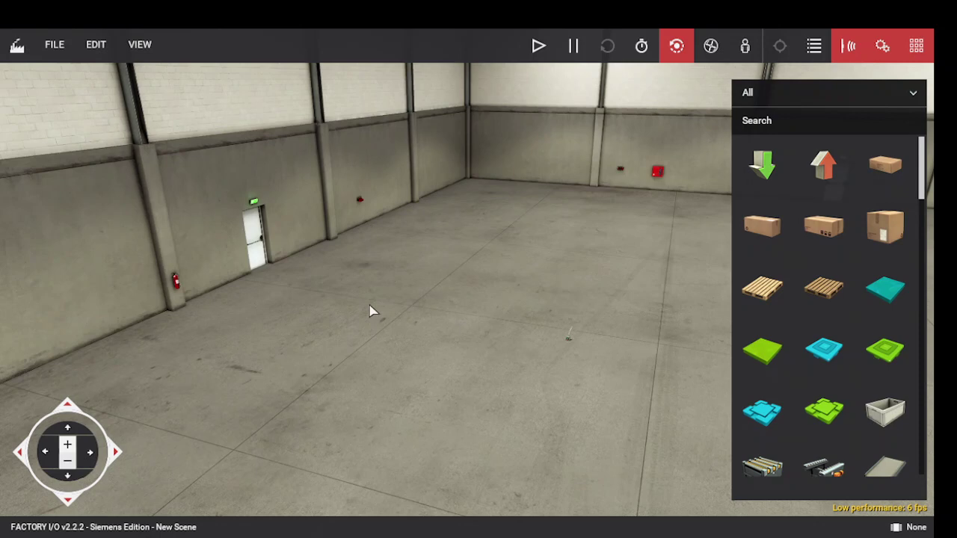
Step: Drag a Roller Conveyor (6m) from the palette onto the middle of the warehouse floor
mouse_move(370, 310)
right_down()
mouse_move(378, 331)
mouse_move(481, 346)
mouse_move(461, 347)
right_up()
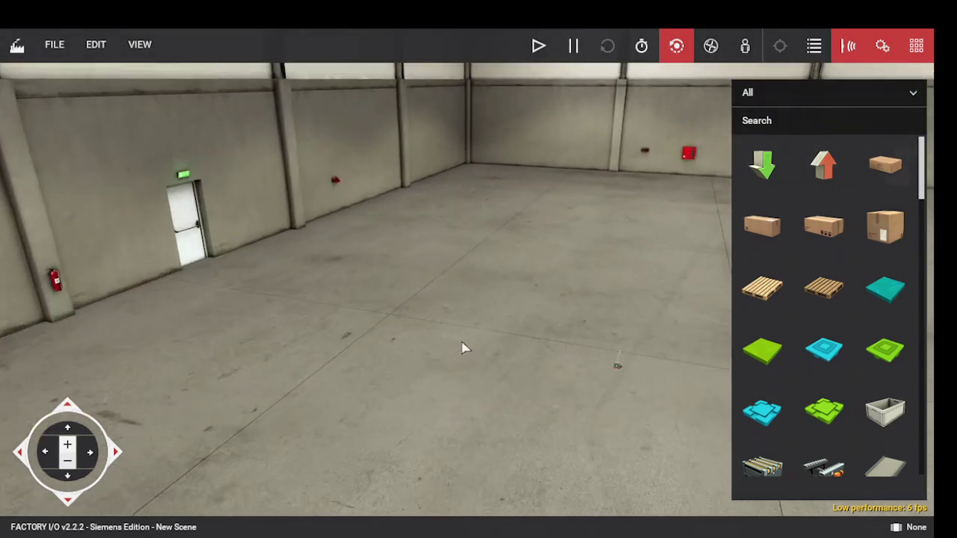
scroll(805, 302, down, 2)
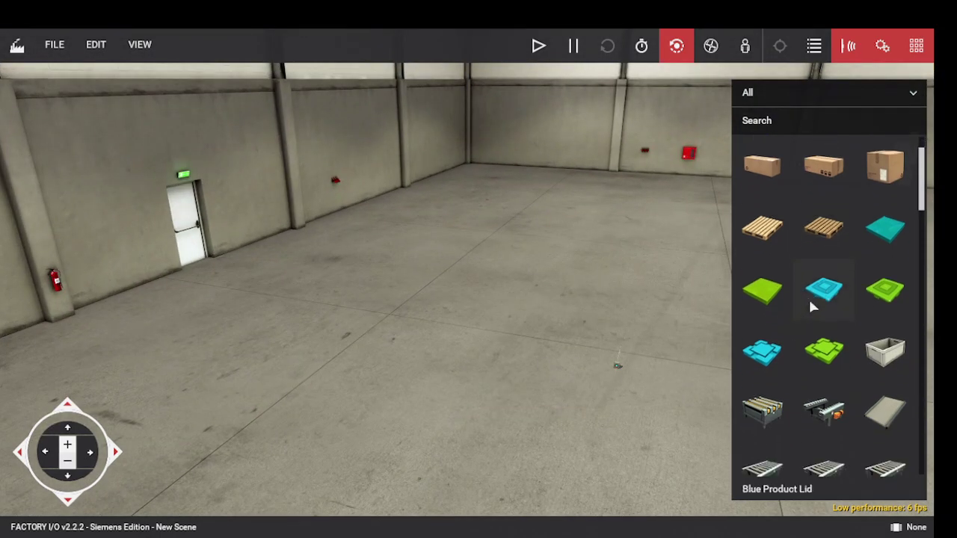
scroll(820, 364, down, 1)
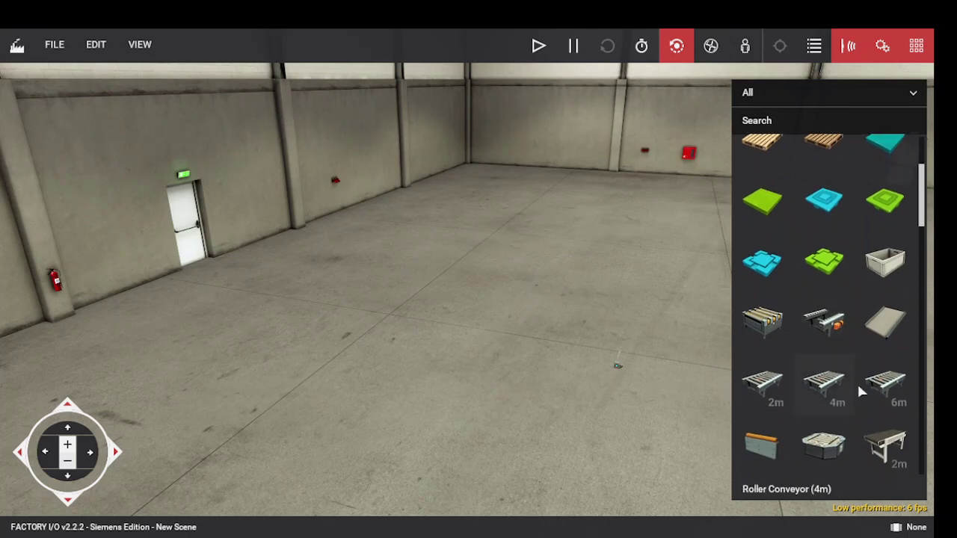
drag(889, 380, 409, 314)
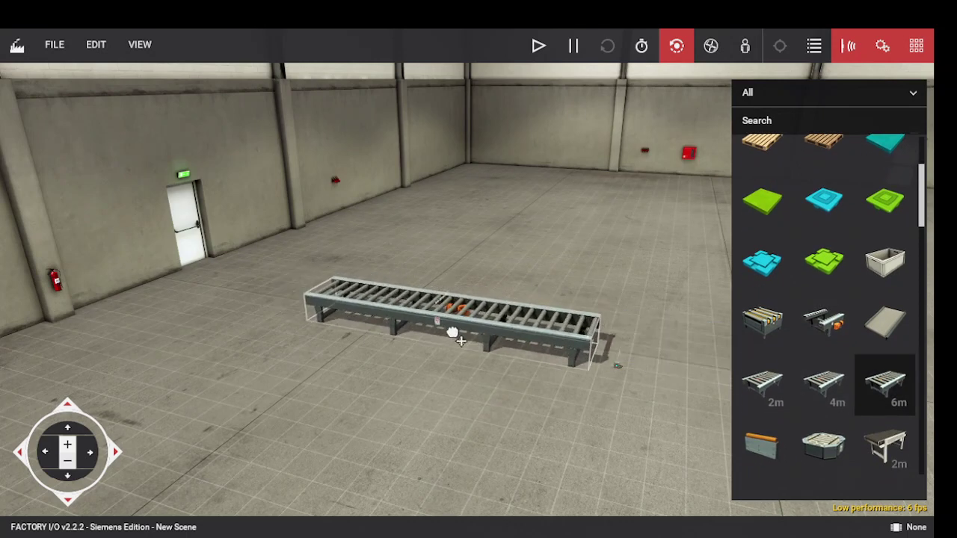
drag(409, 314, 434, 336)
scroll(336, 340, up, 2)
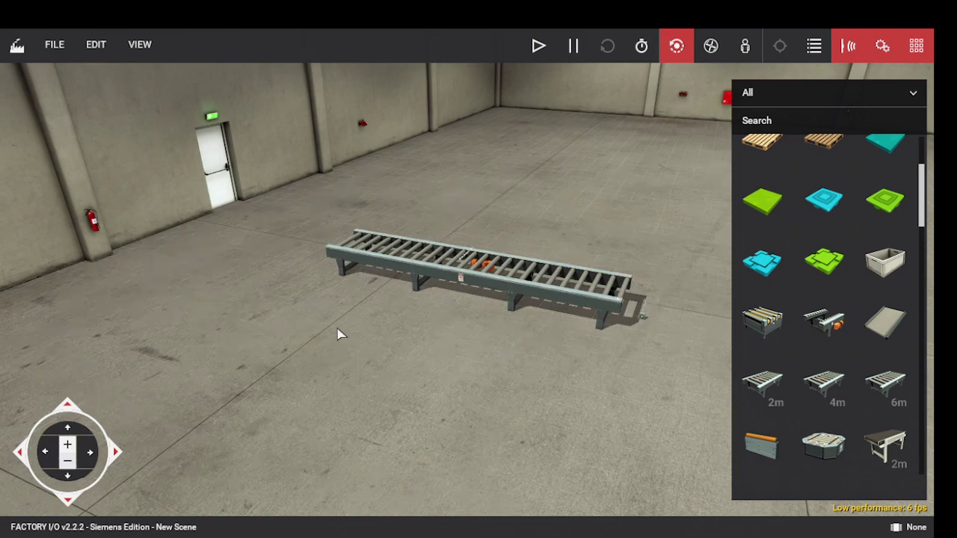
scroll(337, 334, up, 2)
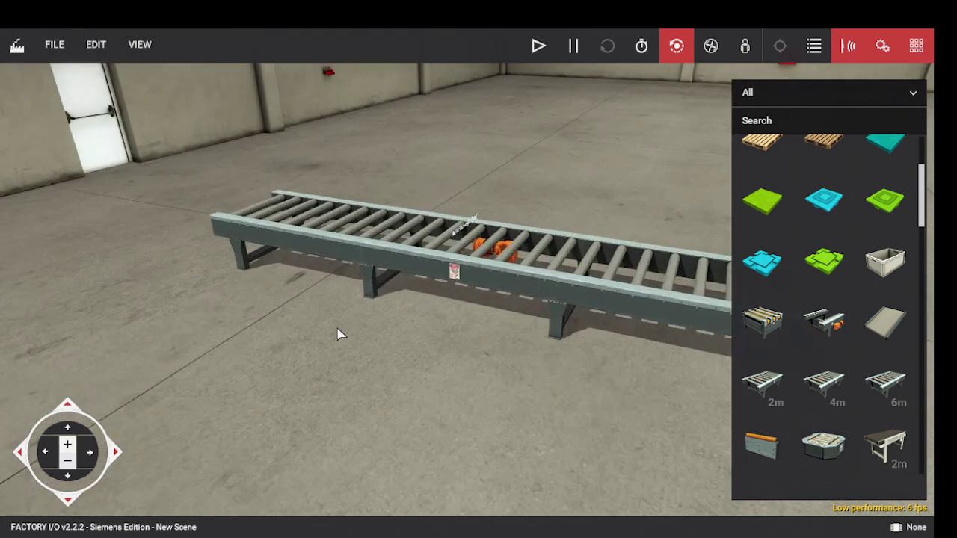
scroll(338, 335, up, 2)
scroll(338, 335, up, 2)
scroll(338, 334, up, 2)
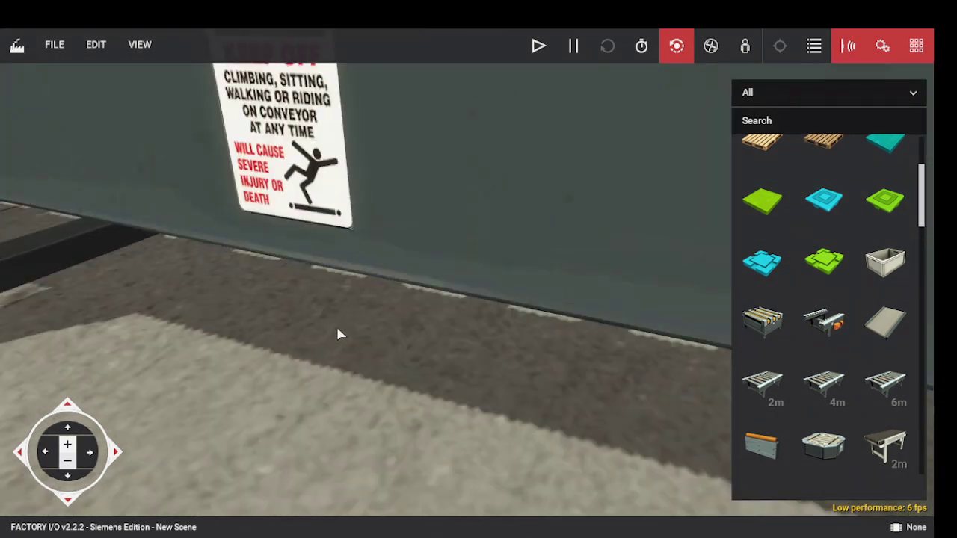
scroll(338, 334, down, 4)
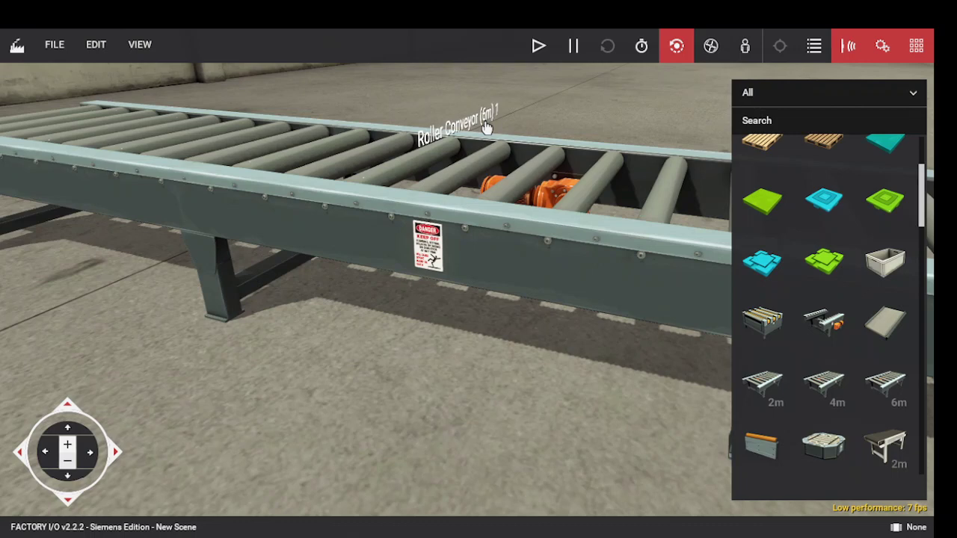
scroll(466, 241, up, 2)
scroll(381, 261, up, 2)
scroll(301, 212, up, 2)
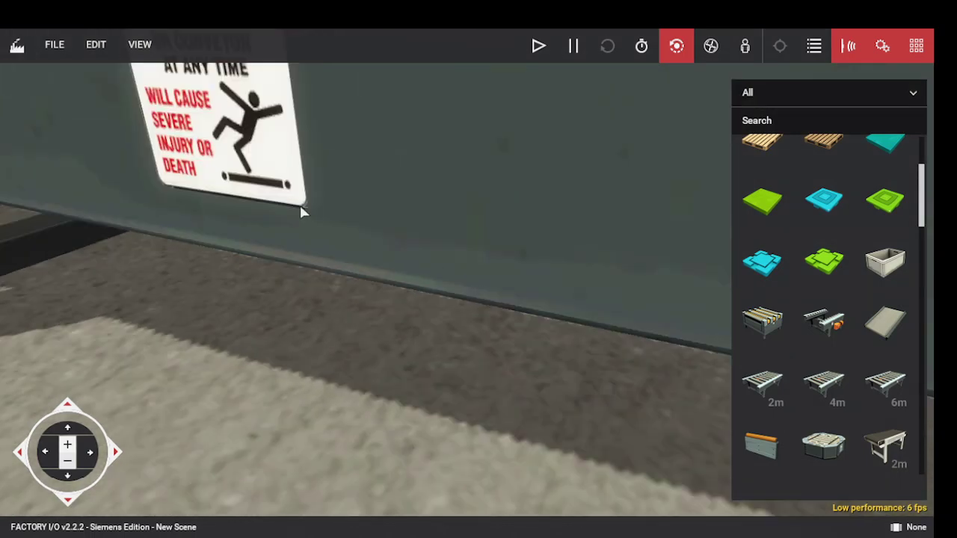
scroll(262, 187, down, 1)
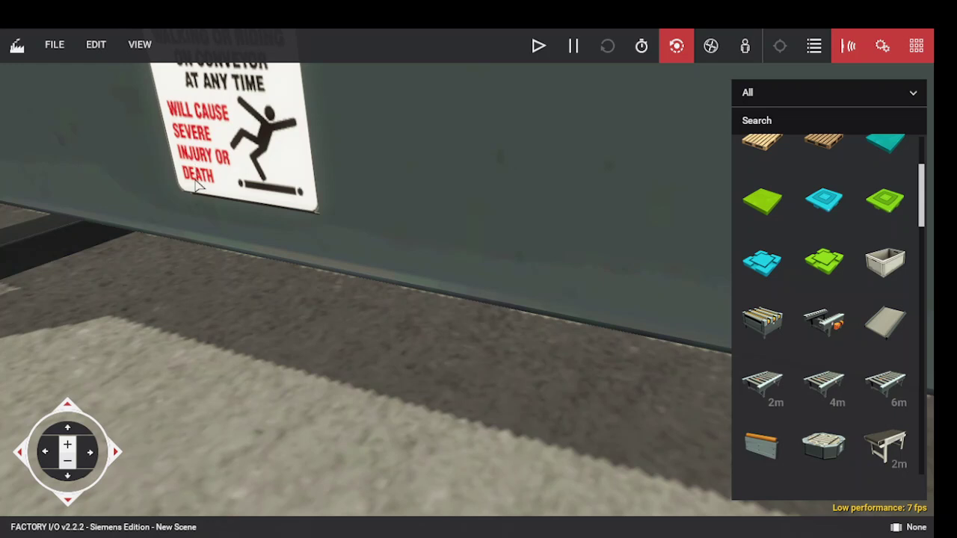
scroll(197, 187, down, 1)
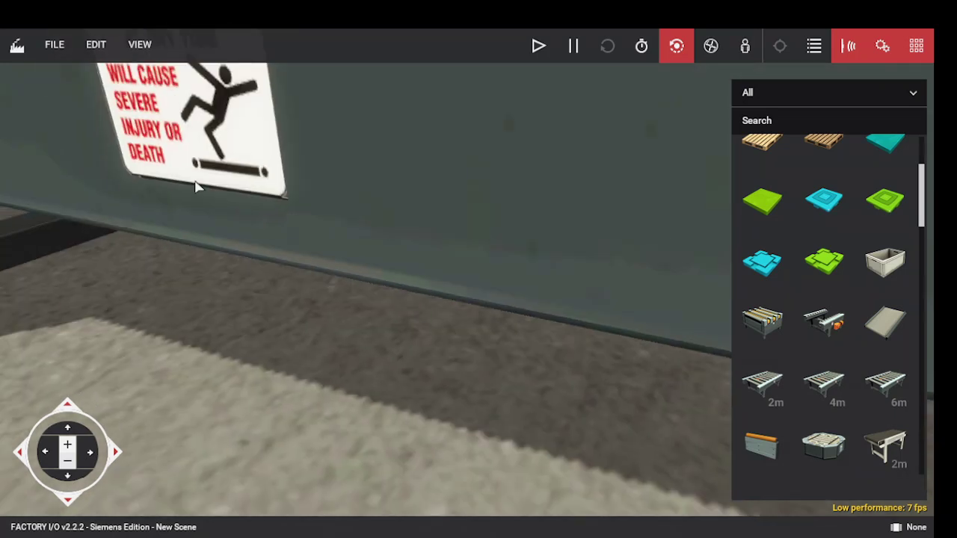
scroll(196, 187, down, 2)
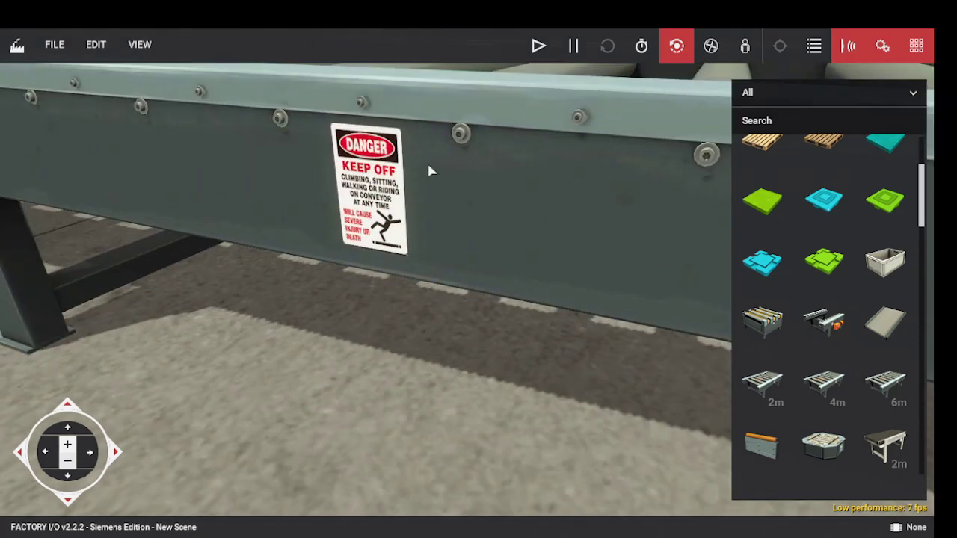
scroll(423, 207, up, 2)
scroll(423, 207, down, 1)
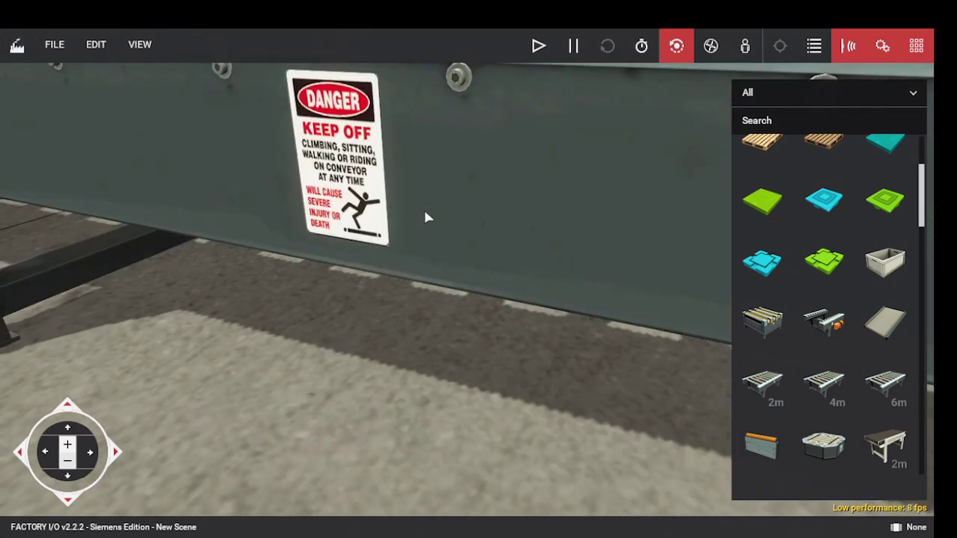
scroll(425, 215, down, 3)
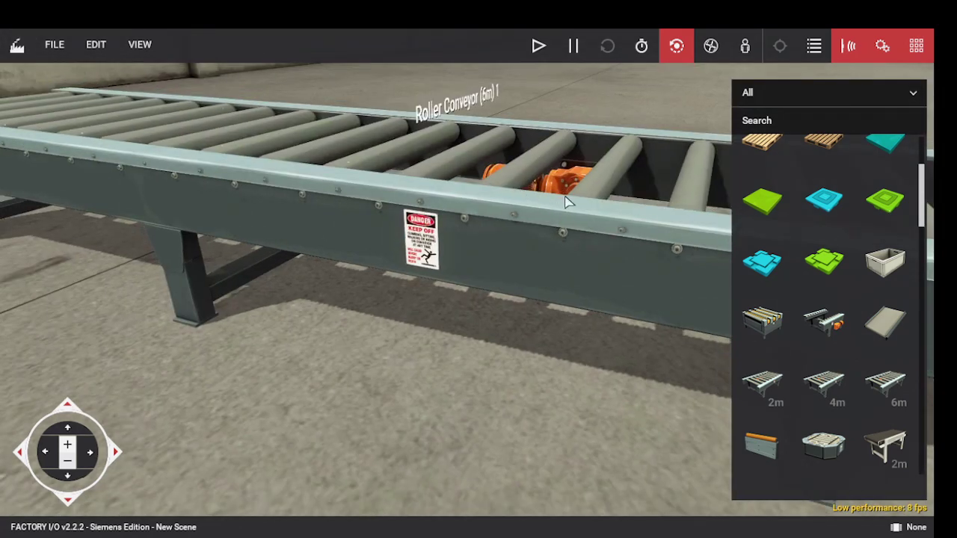
scroll(562, 171, up, 3)
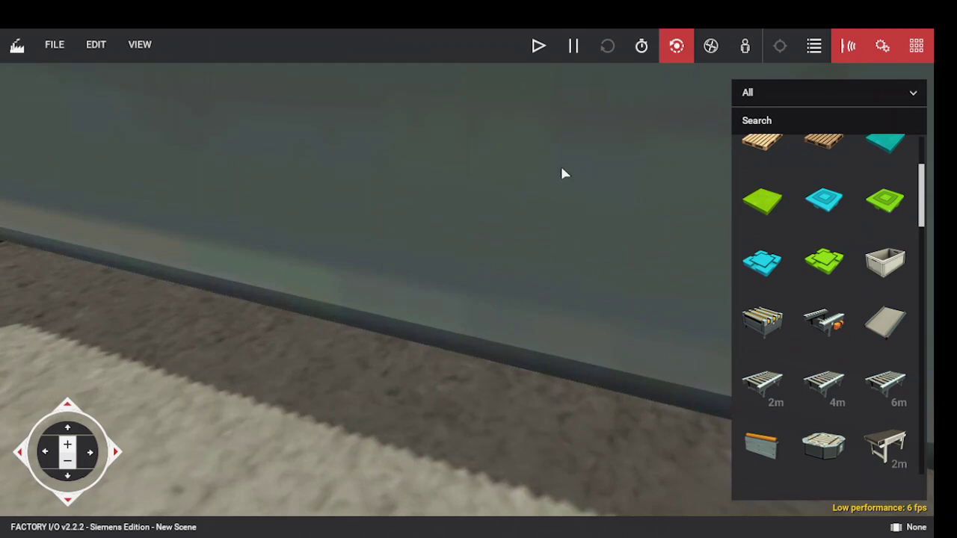
scroll(561, 171, down, 3)
scroll(575, 152, down, 1)
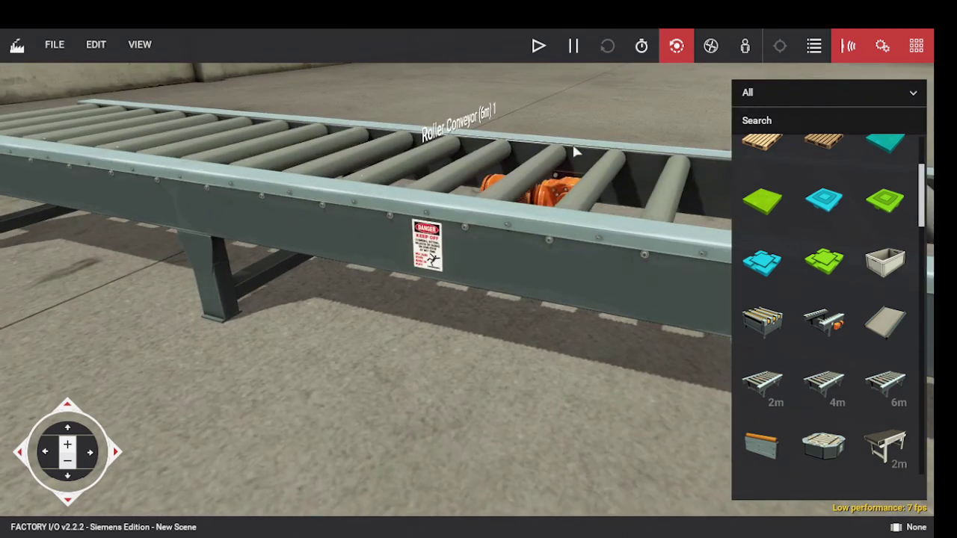
scroll(574, 152, down, 2)
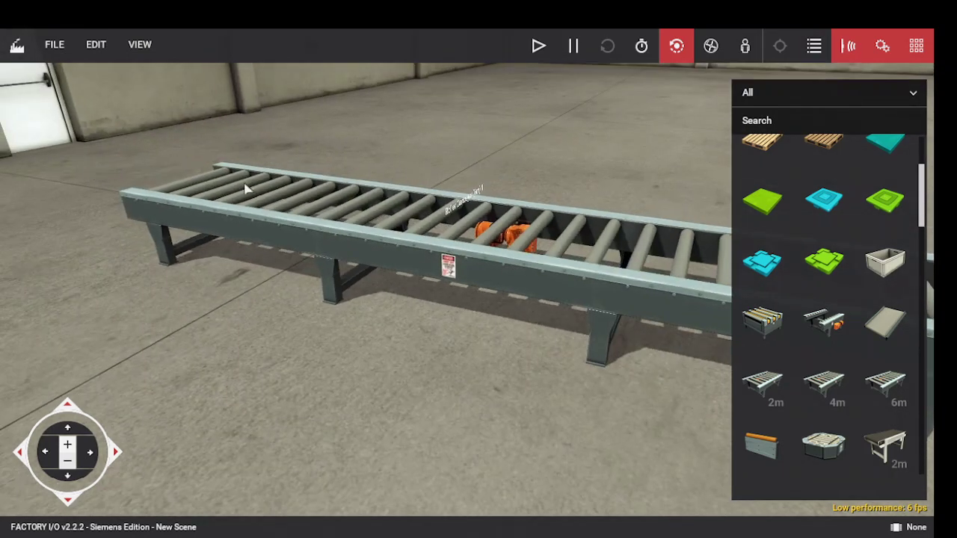
Step: Drag an Emitter from the top of the palette and drop it on the conveyor's left end
scroll(782, 236, up, 1)
scroll(782, 236, up, 1)
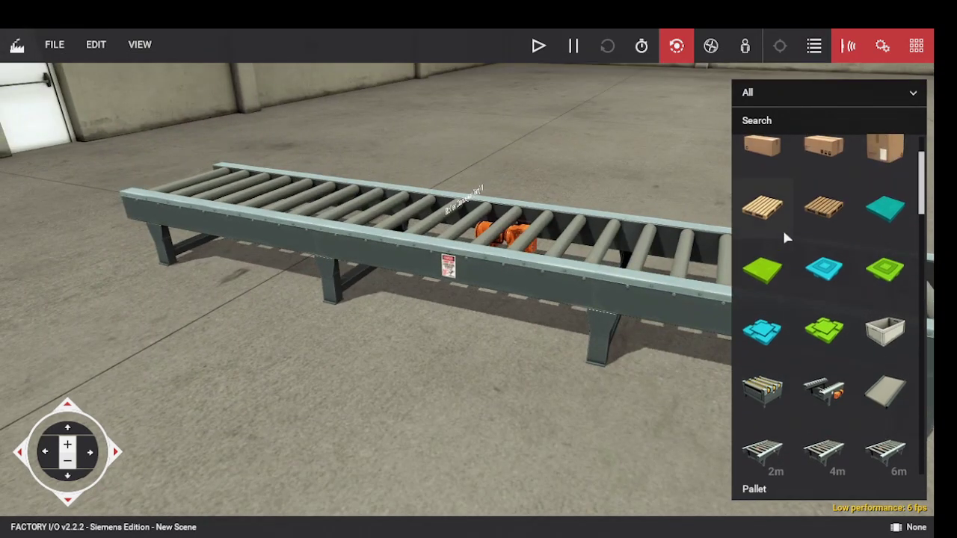
scroll(782, 236, up, 1)
scroll(785, 238, up, 1)
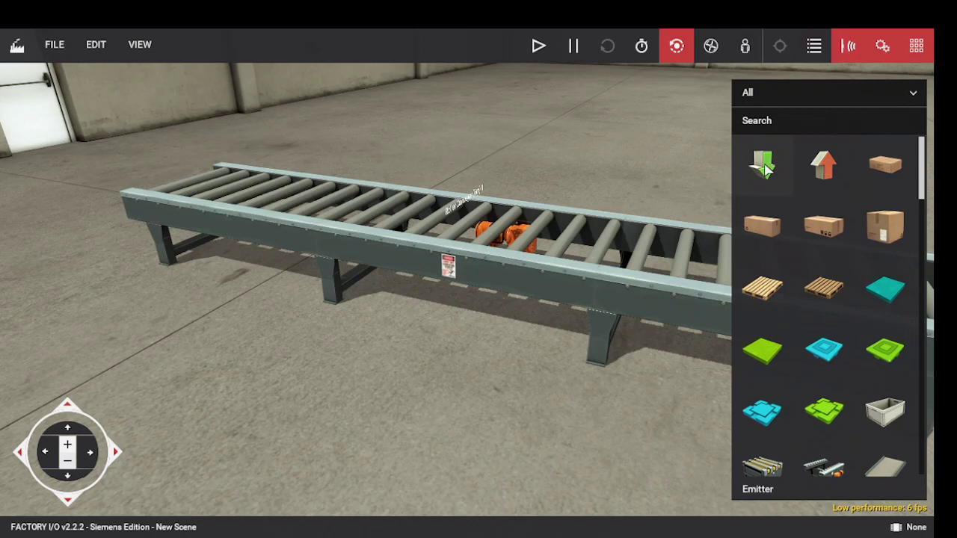
mouse_move(765, 169)
mouse_down()
mouse_move(249, 166)
mouse_move(257, 133)
mouse_move(224, 196)
mouse_up()
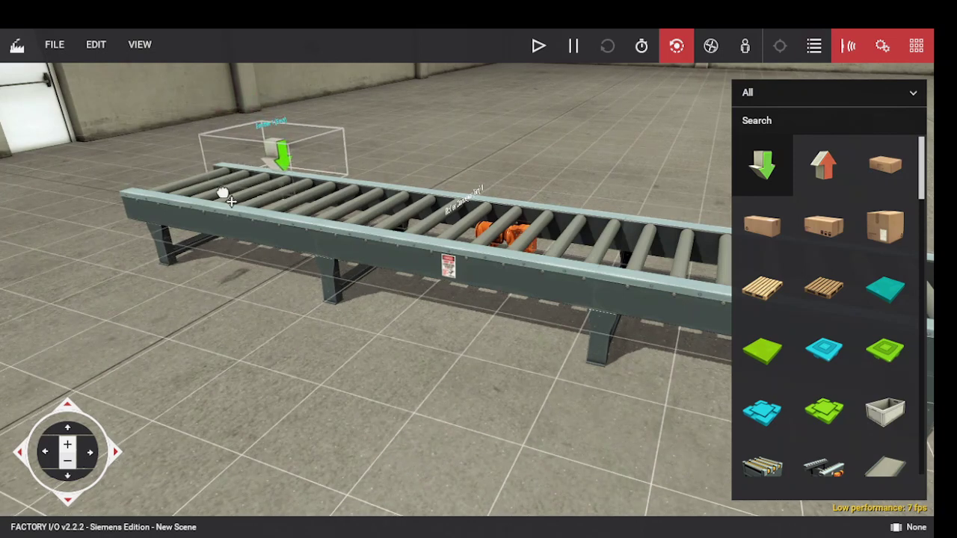
mouse_move(231, 200)
mouse_down()
mouse_move(224, 131)
mouse_move(201, 137)
mouse_move(194, 183)
mouse_move(201, 168)
mouse_move(251, 178)
mouse_up()
double_click(258, 183)
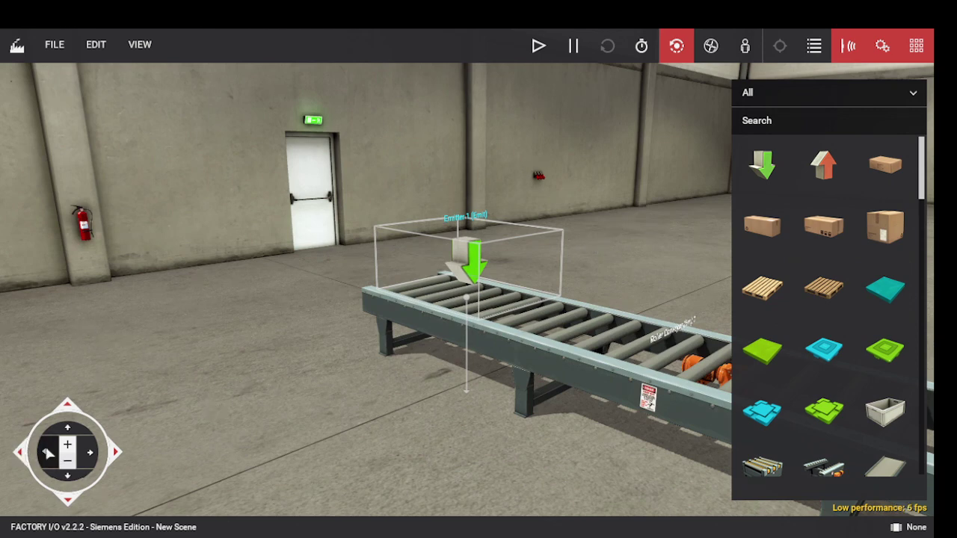
Step: Orbit around the conveyor and slide the emitter along it
click(47, 453)
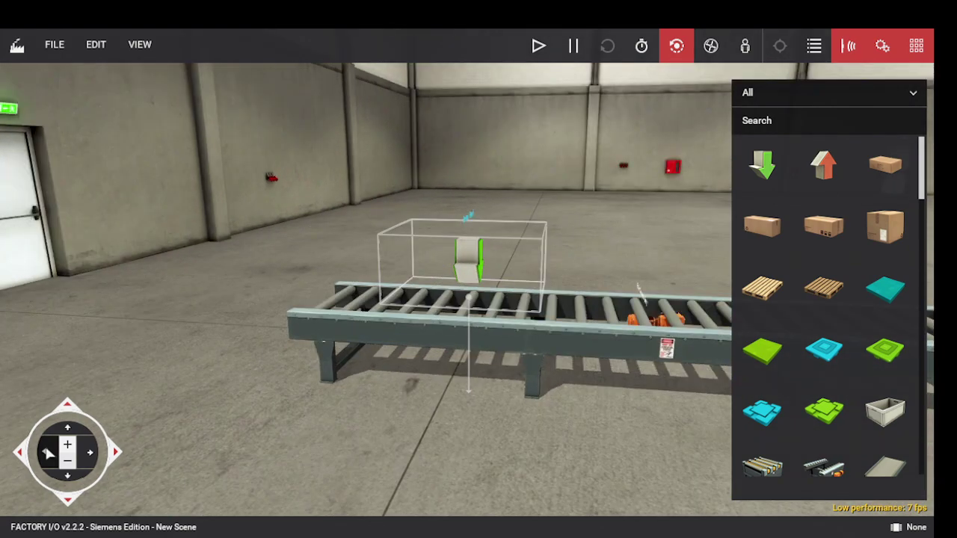
click(47, 454)
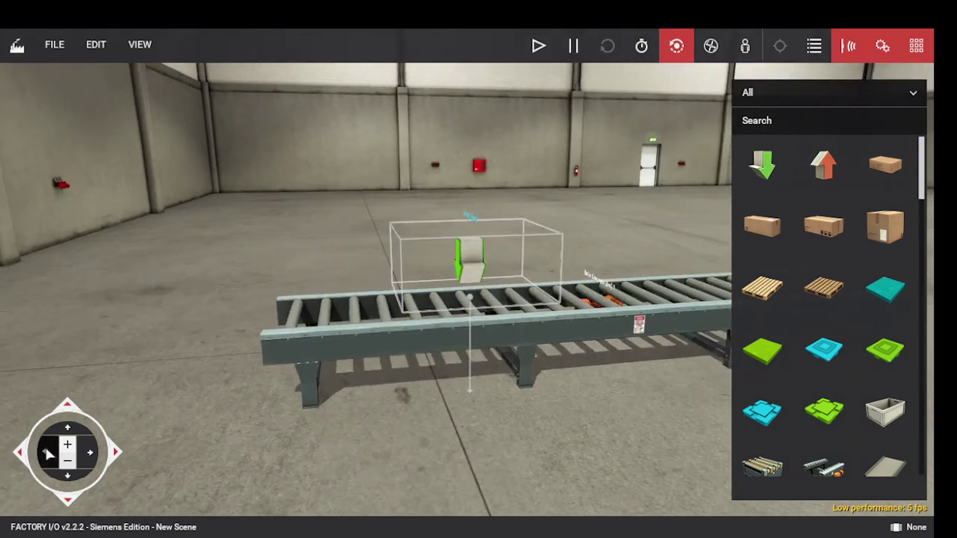
click(47, 453)
click(47, 453)
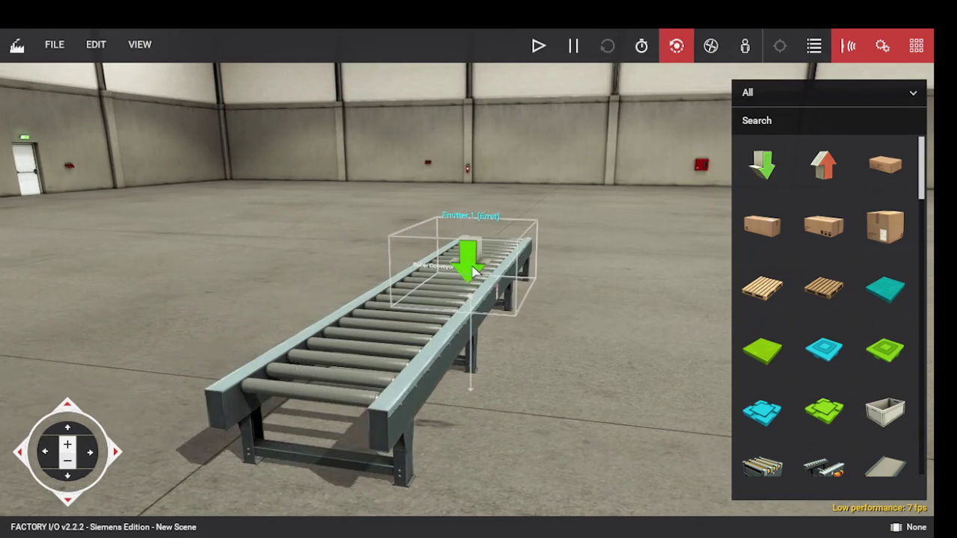
right_drag(451, 281, 475, 248)
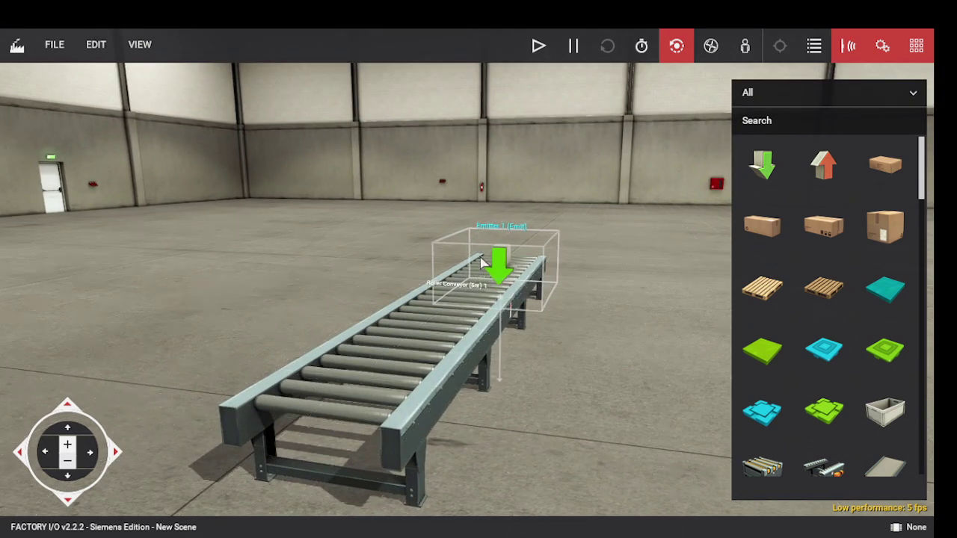
scroll(486, 270, up, 2)
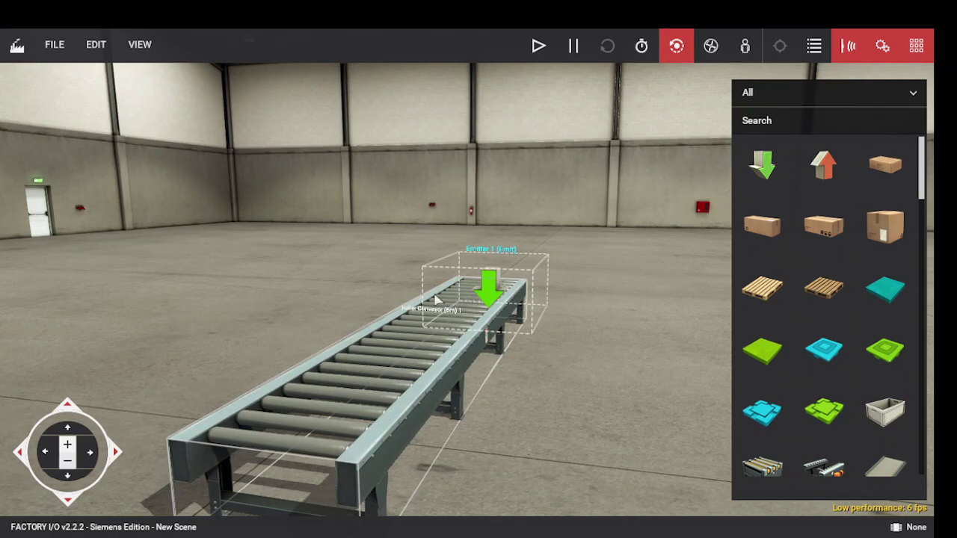
mouse_move(438, 299)
mouse_down()
mouse_move(278, 360)
mouse_move(294, 352)
mouse_up()
right_drag(294, 352, 290, 354)
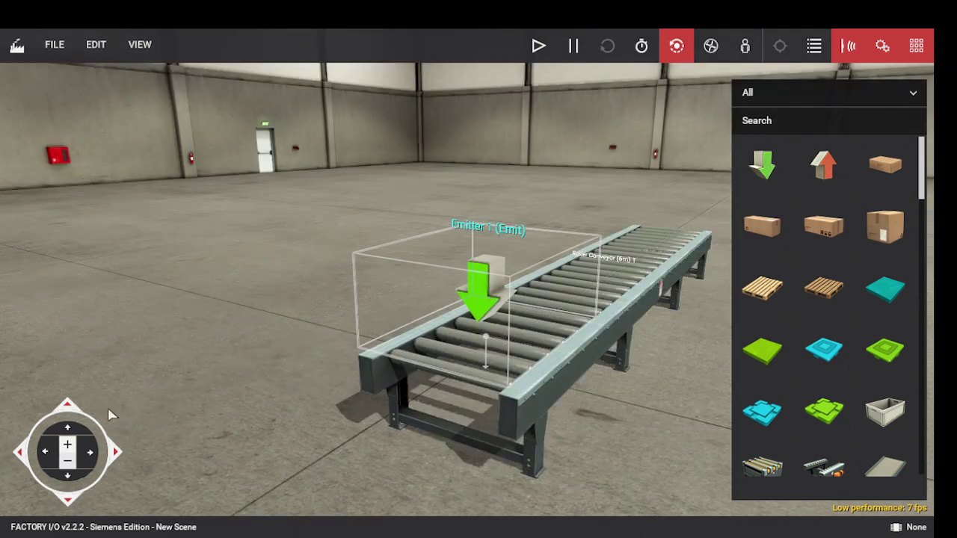
Step: Swing the view around the emitter and close the parts palette
click(120, 453)
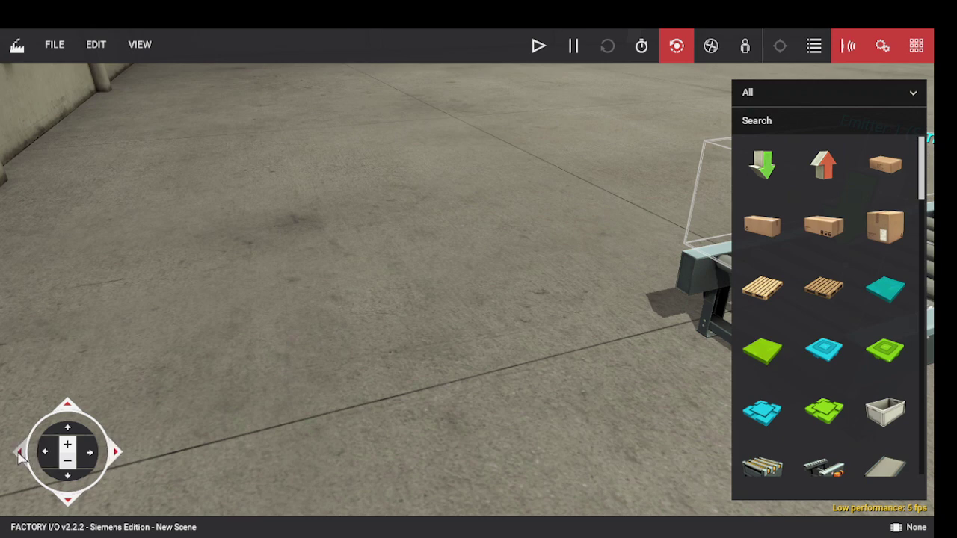
click(20, 455)
click(114, 453)
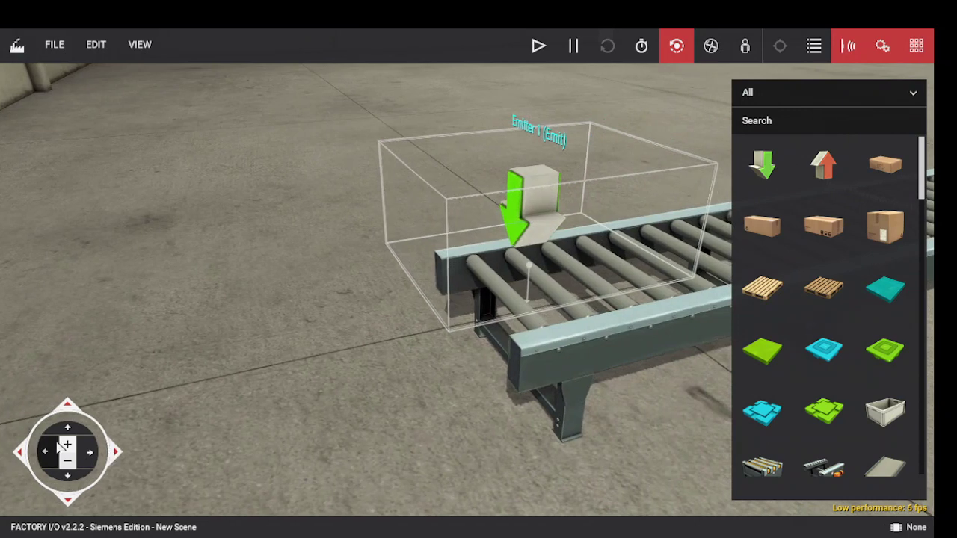
click(89, 454)
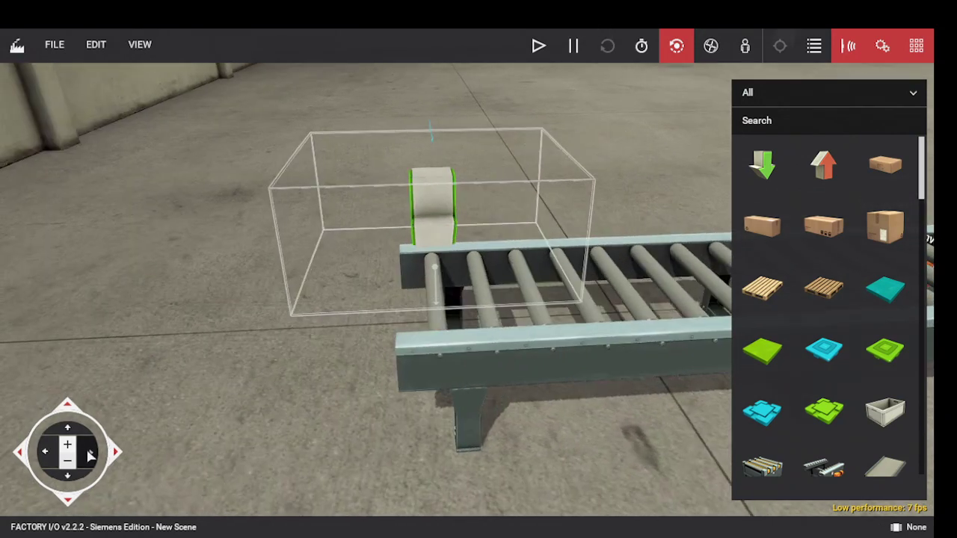
click(47, 454)
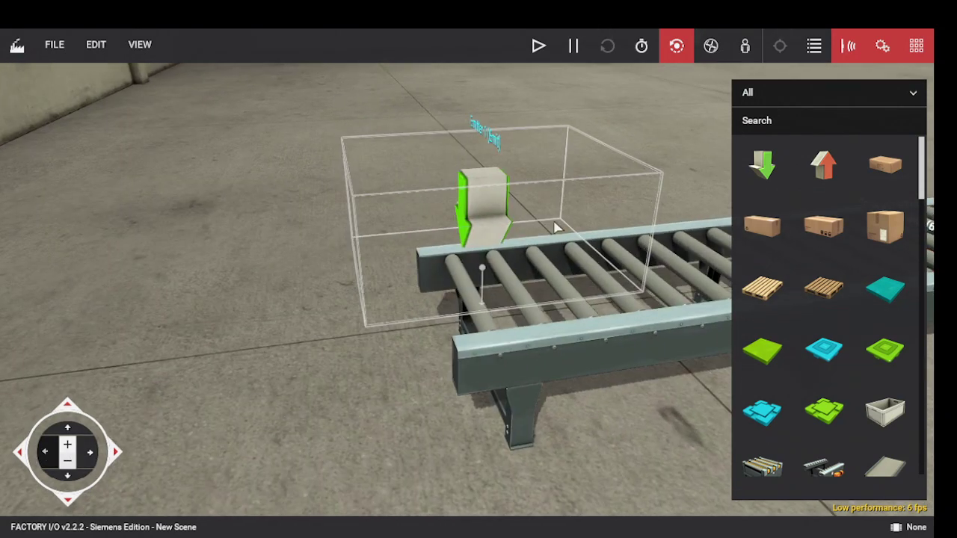
click(916, 46)
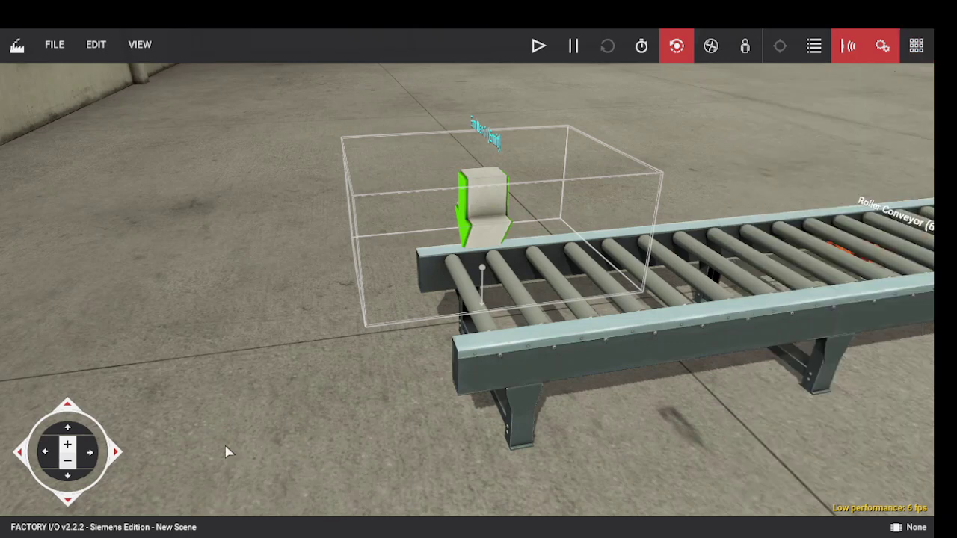
Step: Tilt the view and drag Emitter 1 to sit over the conveyor's first rollers
click(66, 430)
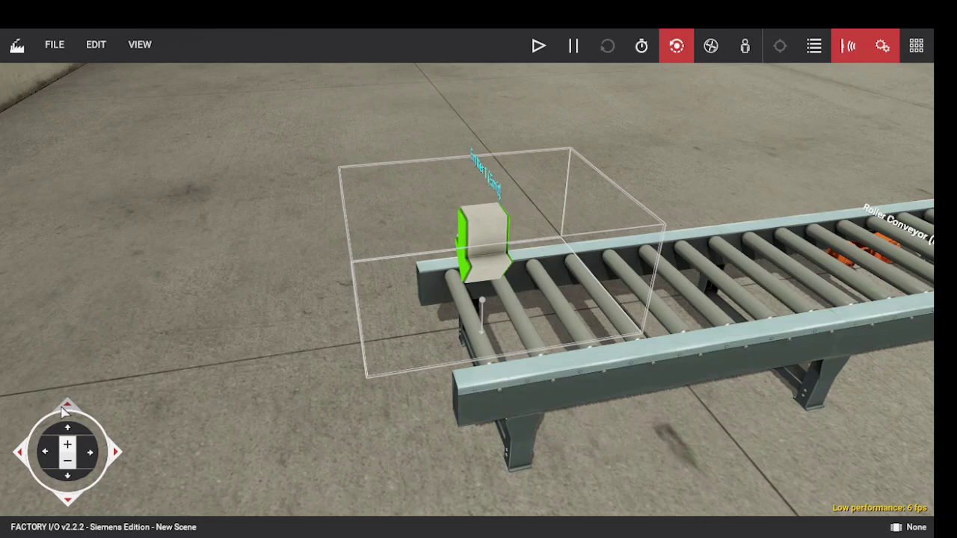
click(64, 411)
click(69, 499)
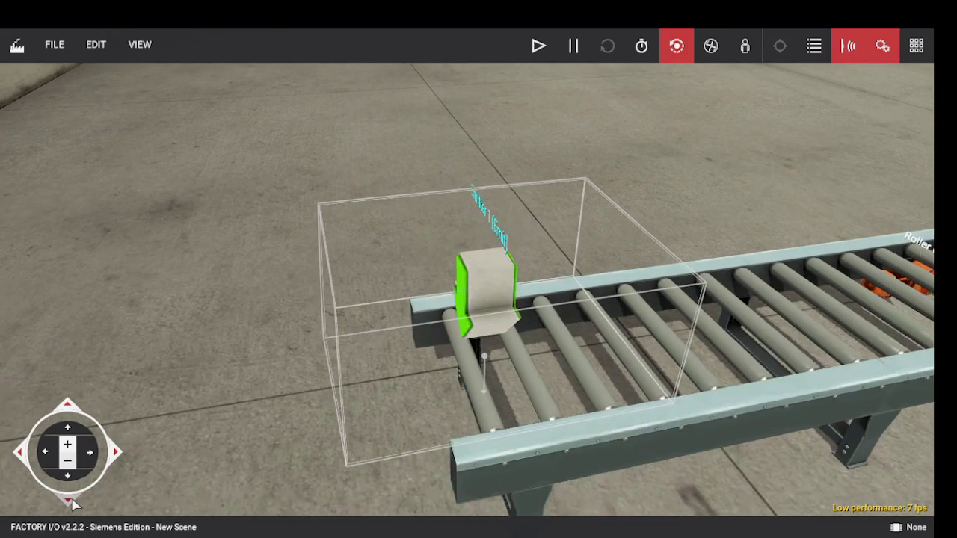
click(114, 453)
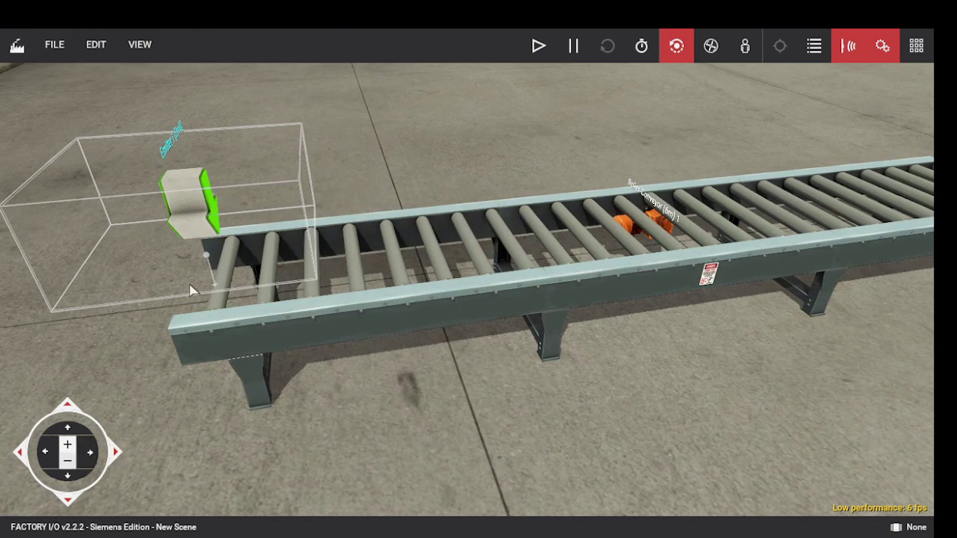
click(186, 282)
drag(188, 227, 310, 221)
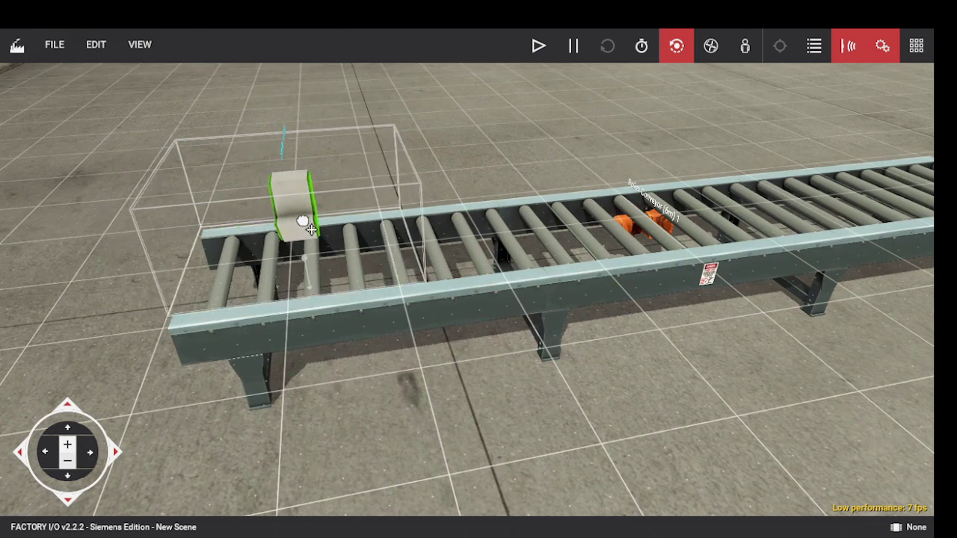
right_drag(310, 221, 180, 269)
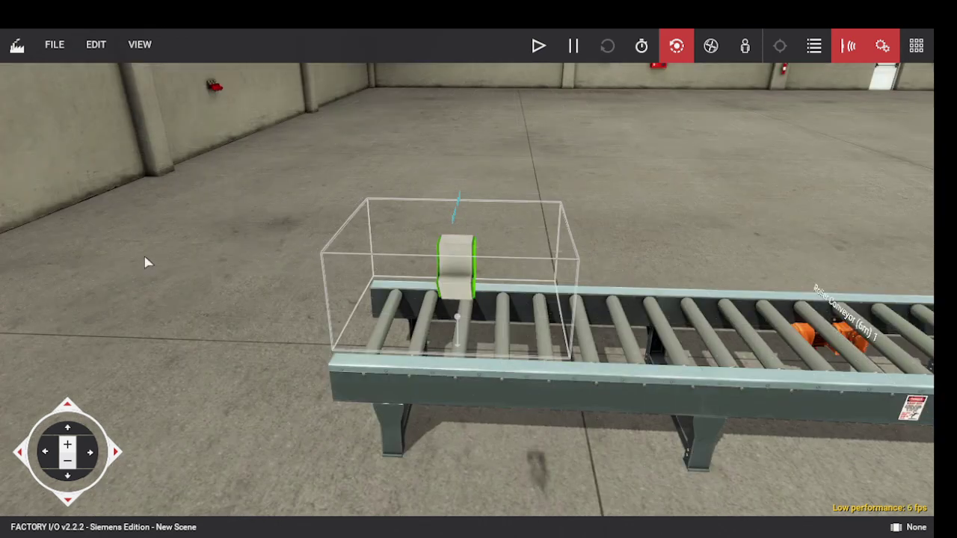
Step: Run then stop and reset the simulation, and orbit the view around the emitter
click(550, 56)
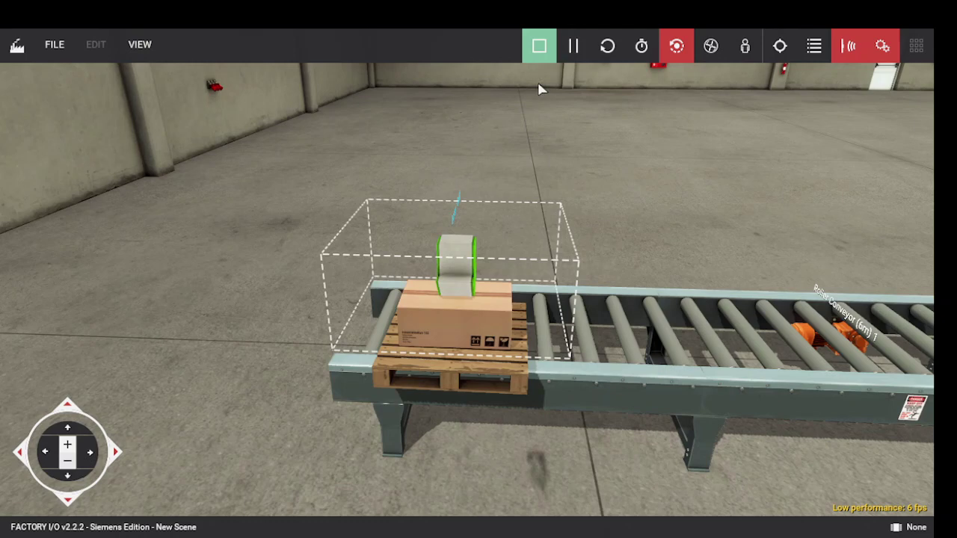
click(539, 46)
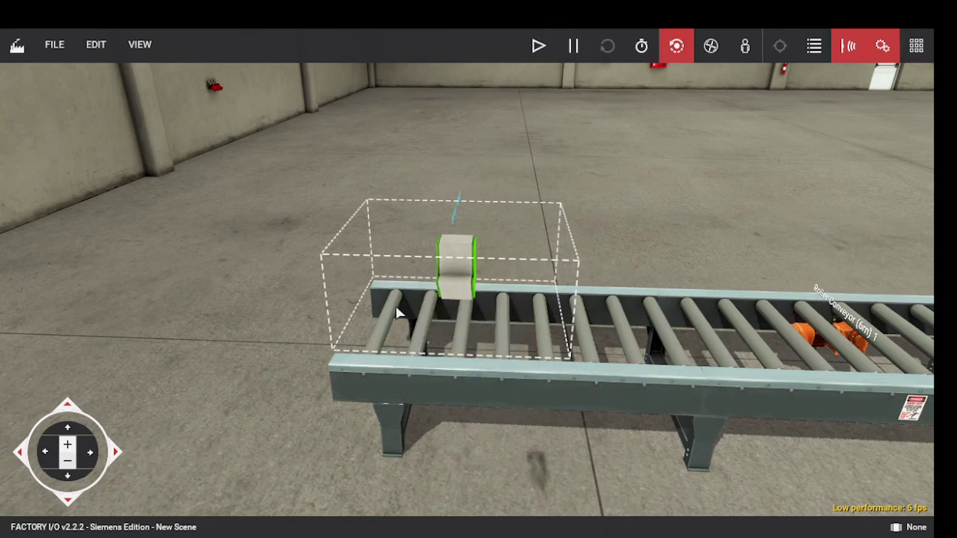
click(95, 458)
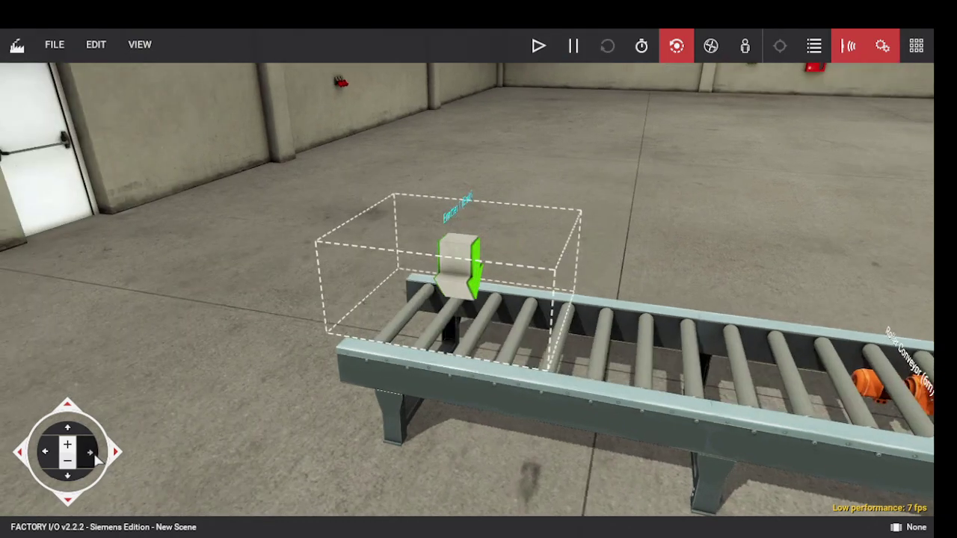
click(55, 456)
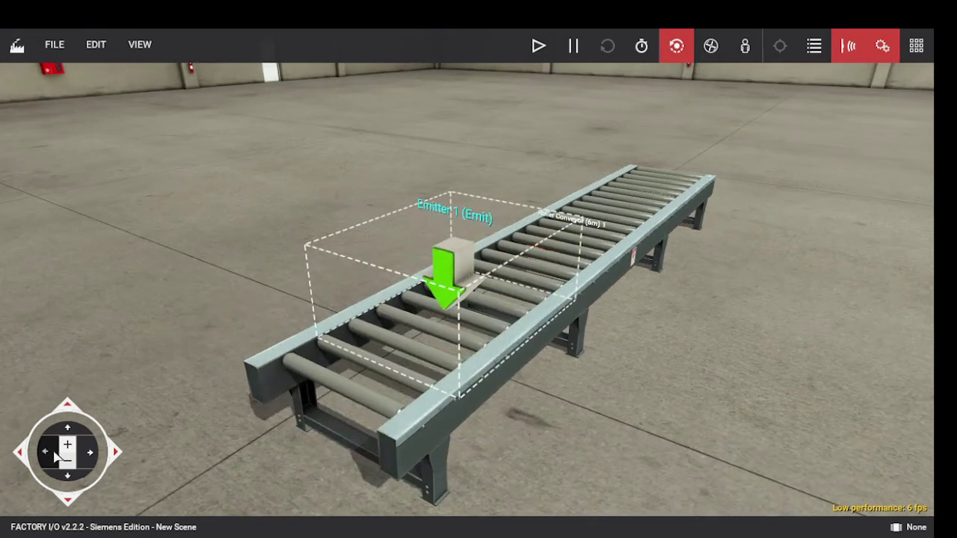
click(54, 456)
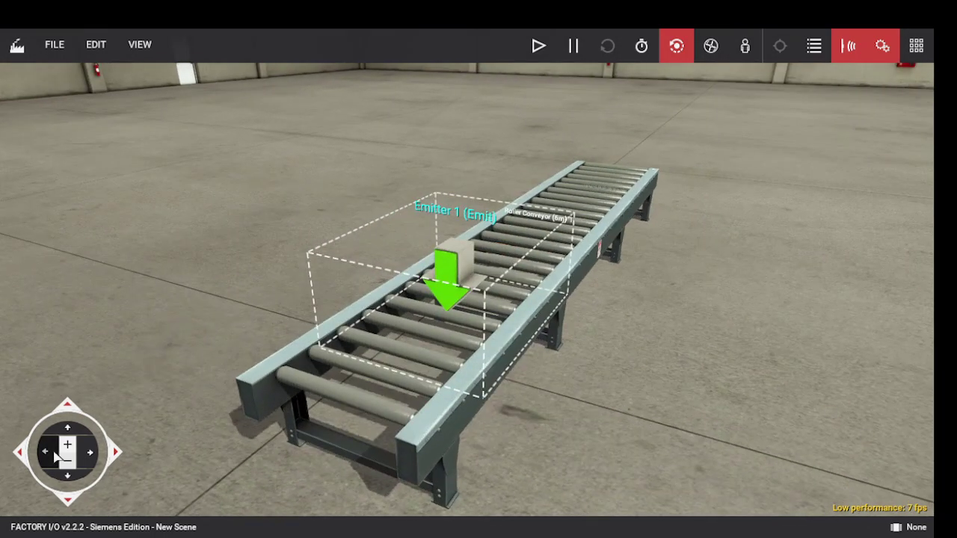
click(55, 456)
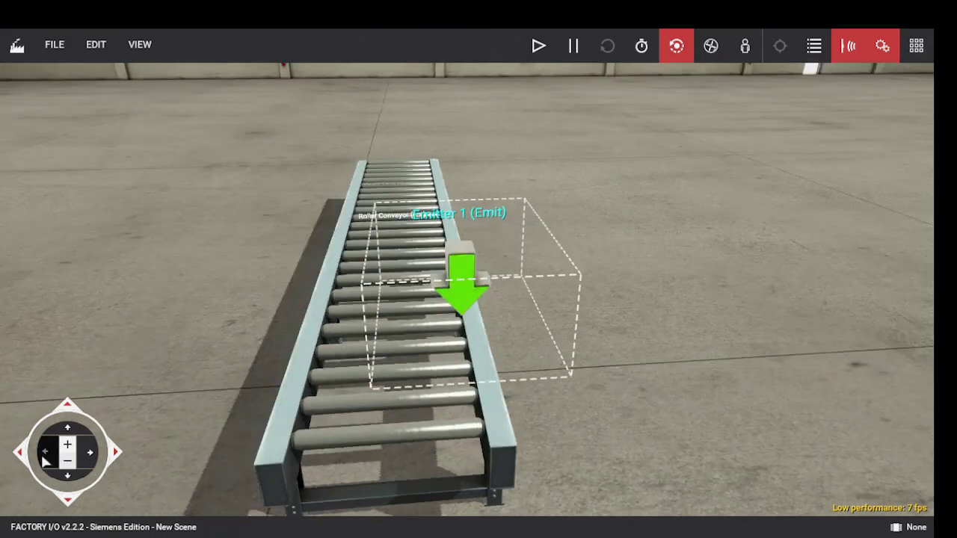
Step: Drag Emitter 1 onto the middle of the roller conveyor, between the rails
click(470, 290)
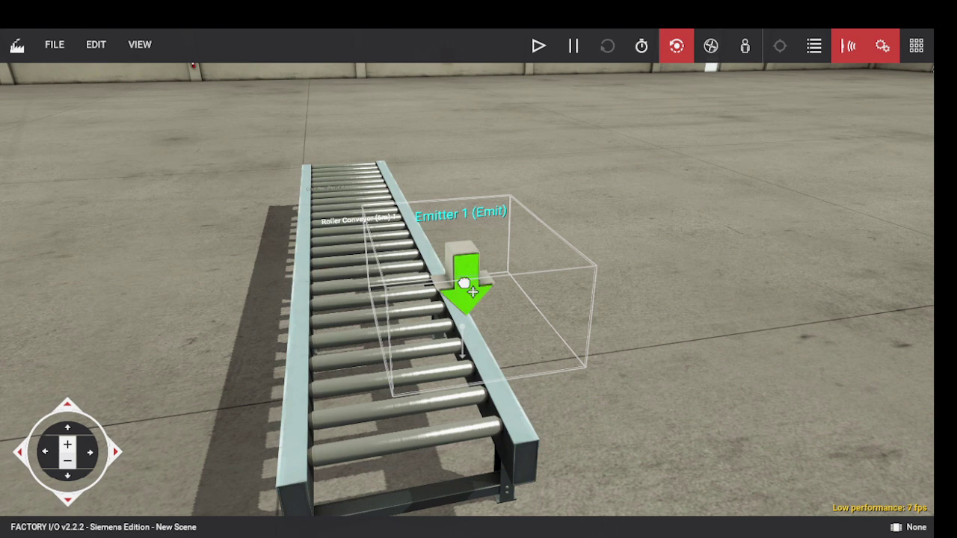
mouse_move(459, 286)
mouse_down()
mouse_move(422, 296)
mouse_move(363, 341)
mouse_up()
right_drag(363, 341, 365, 336)
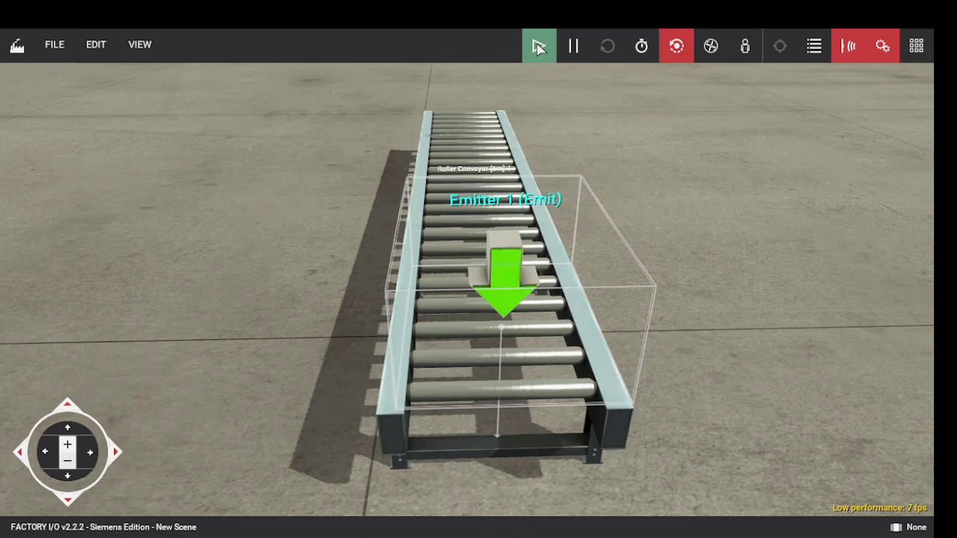
Step: Run the scene, force an Off failure on the roller conveyor, then stop and reset
click(539, 47)
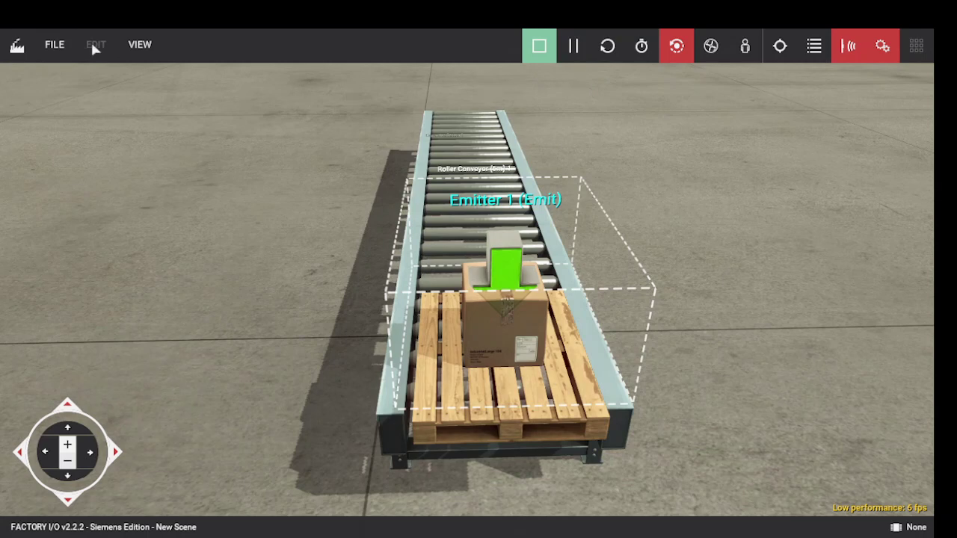
click(471, 175)
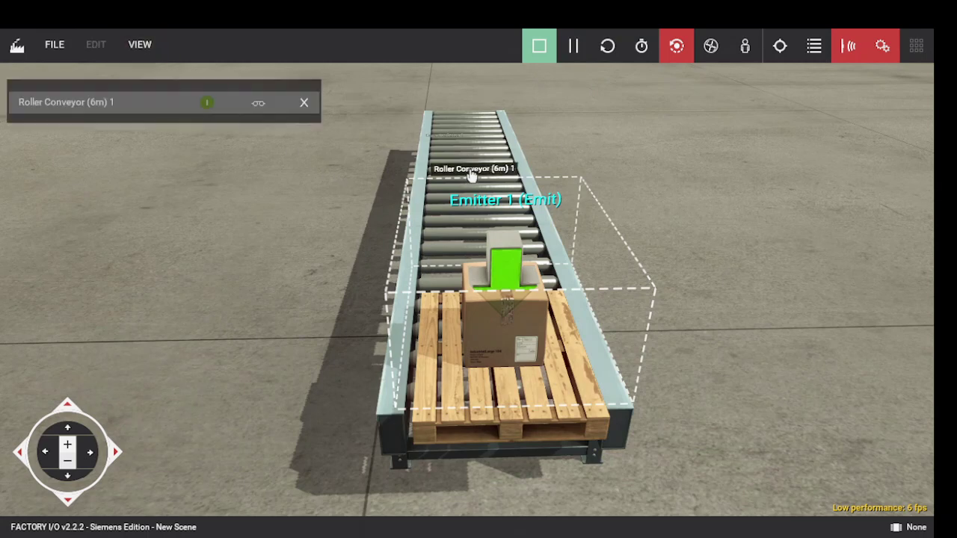
click(258, 103)
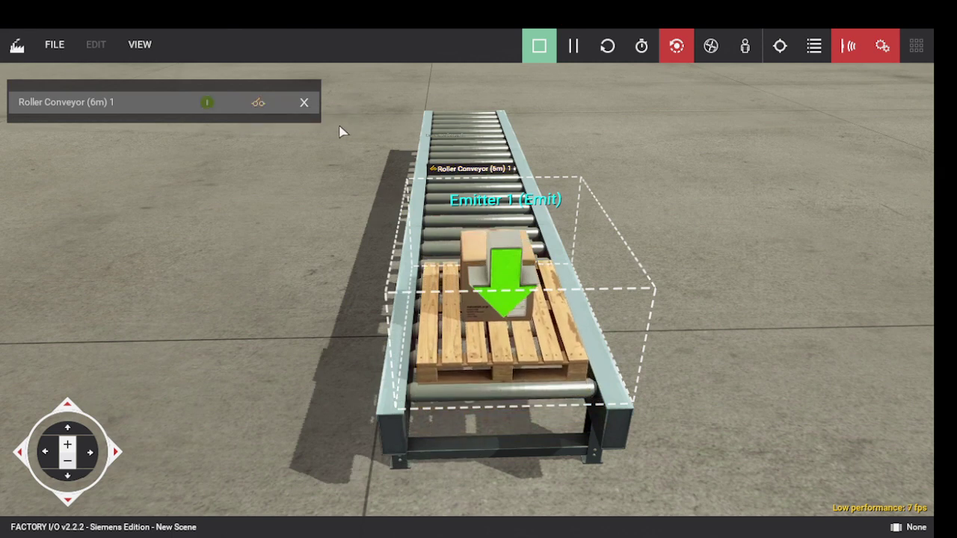
click(312, 108)
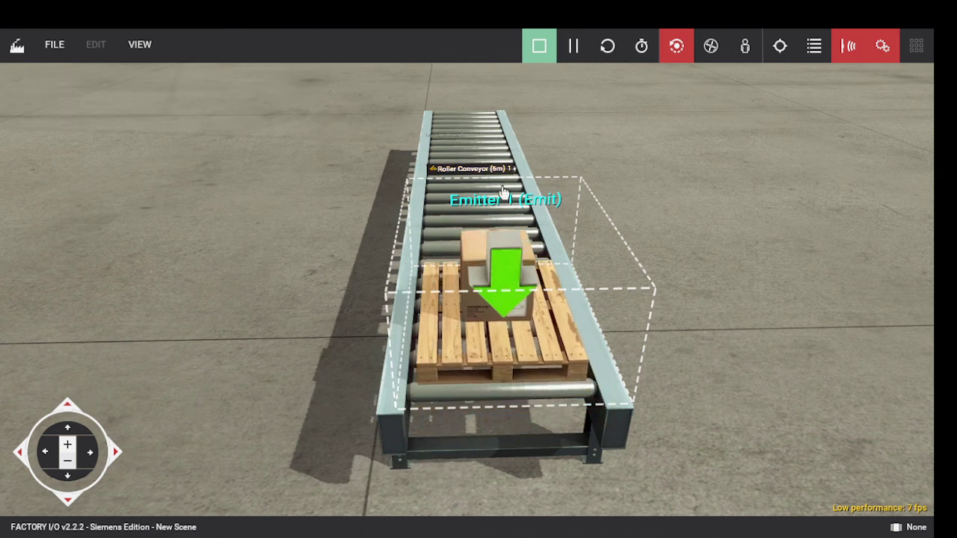
click(540, 49)
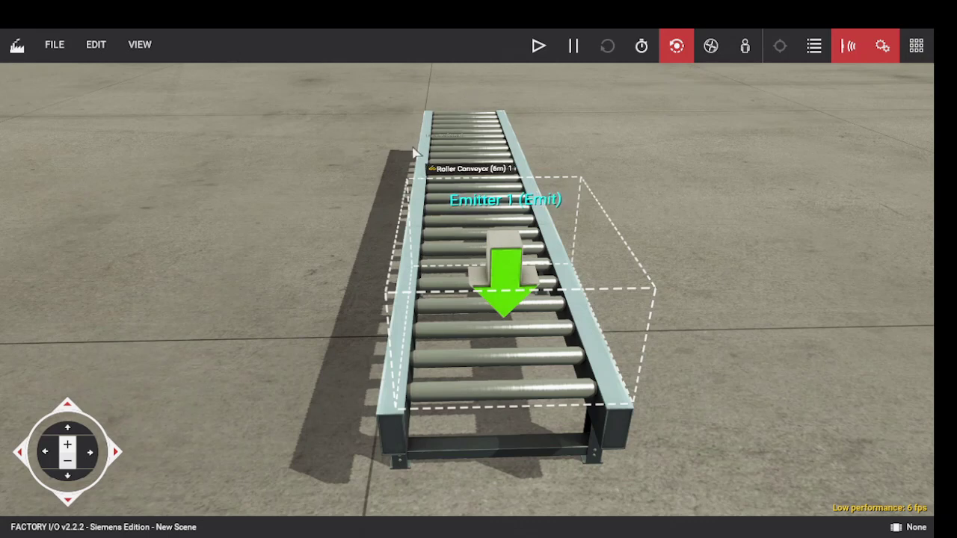
Step: Add the roller conveyor and Emitter 1 to the tag panel and cycle both to On failure
click(473, 172)
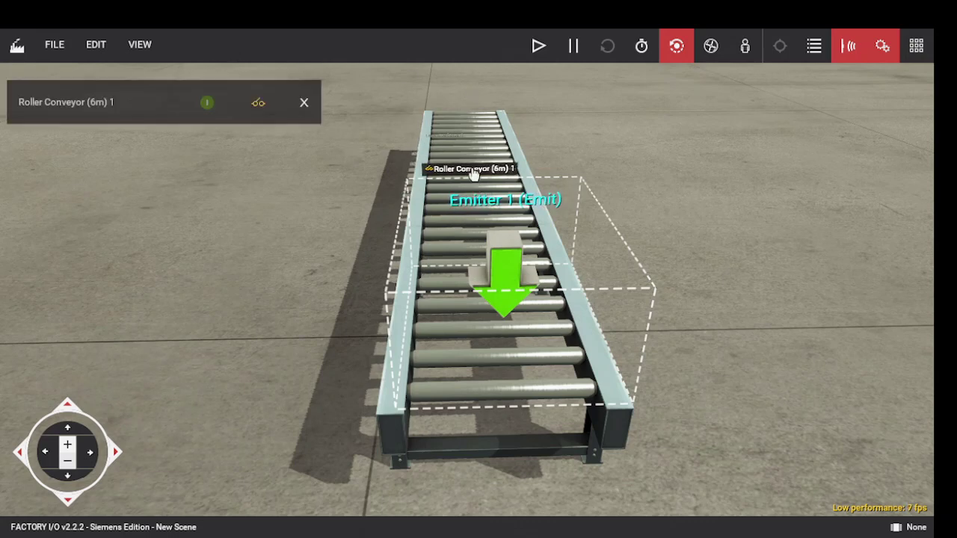
click(474, 210)
click(247, 102)
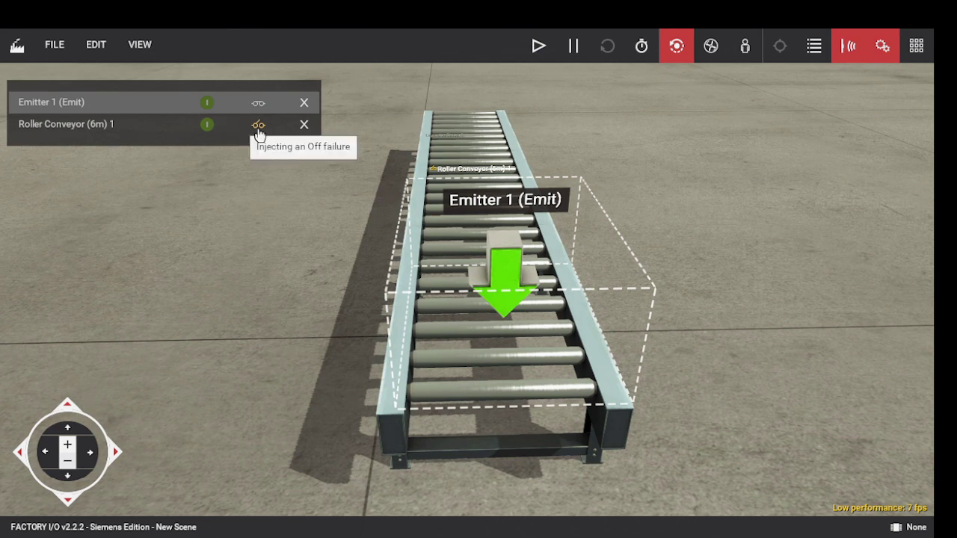
click(258, 126)
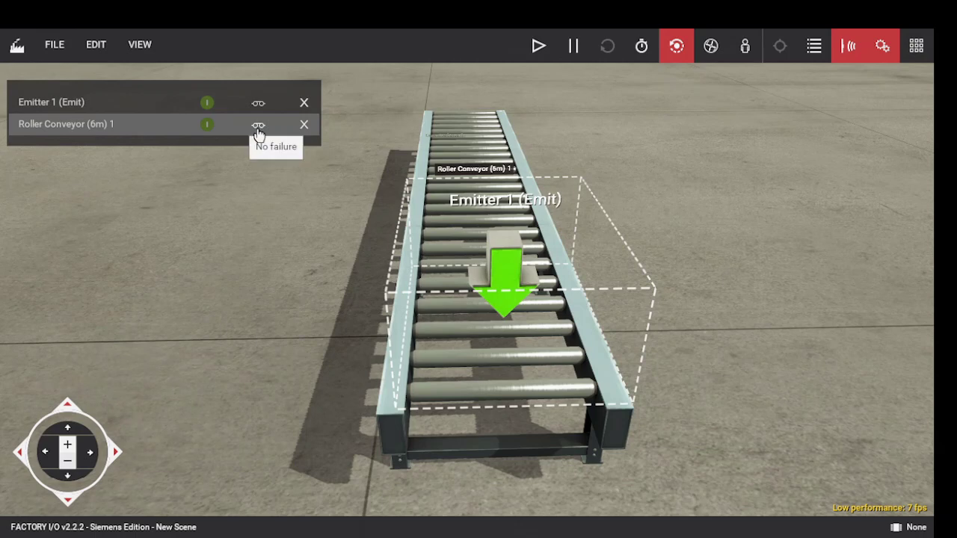
click(258, 127)
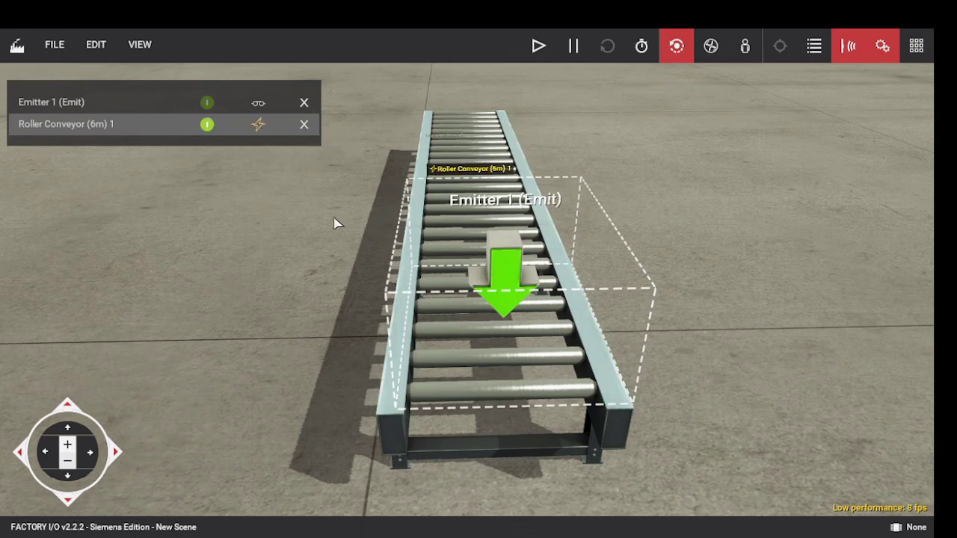
click(258, 105)
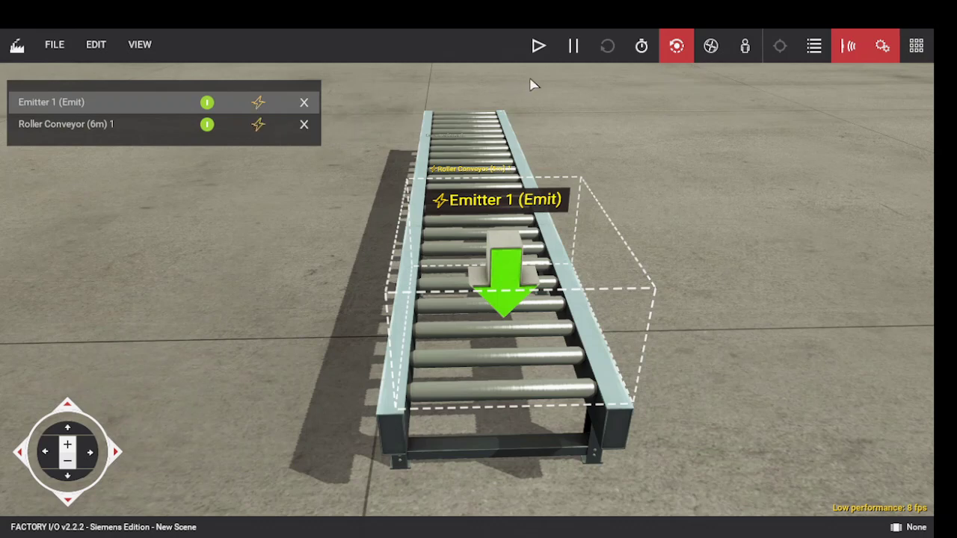
click(539, 46)
Step: Run the scene until a boxed pallet appears, put Emitter 1 in Off failure, then stop and reset
click(538, 47)
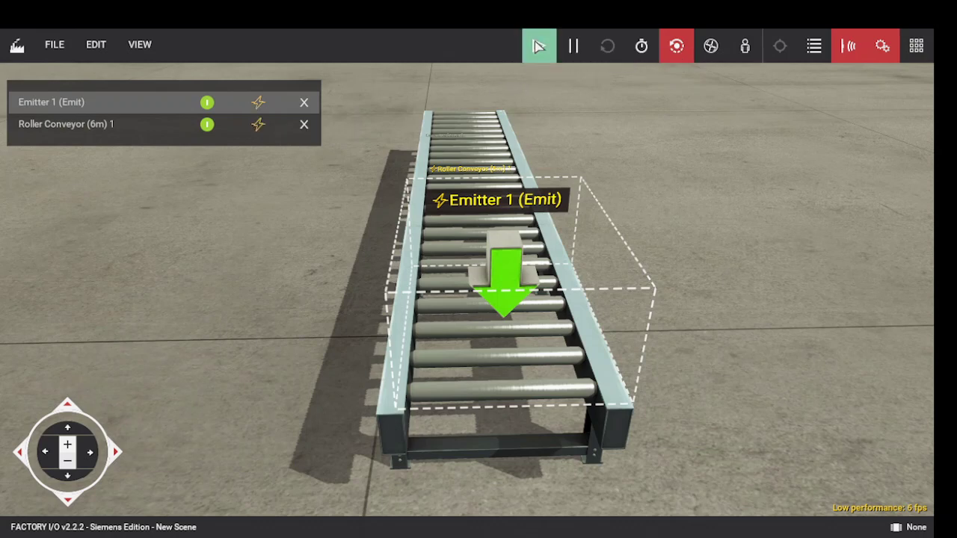
click(259, 102)
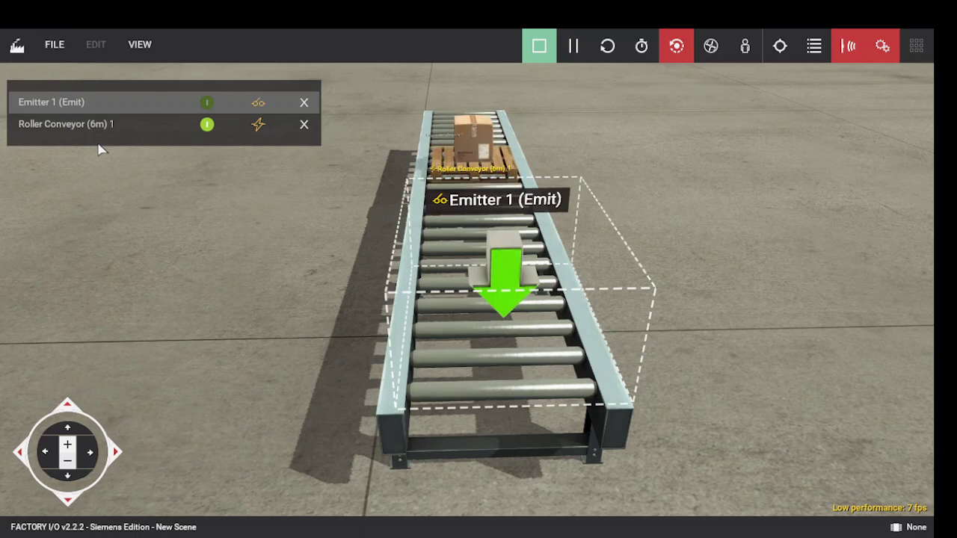
click(539, 46)
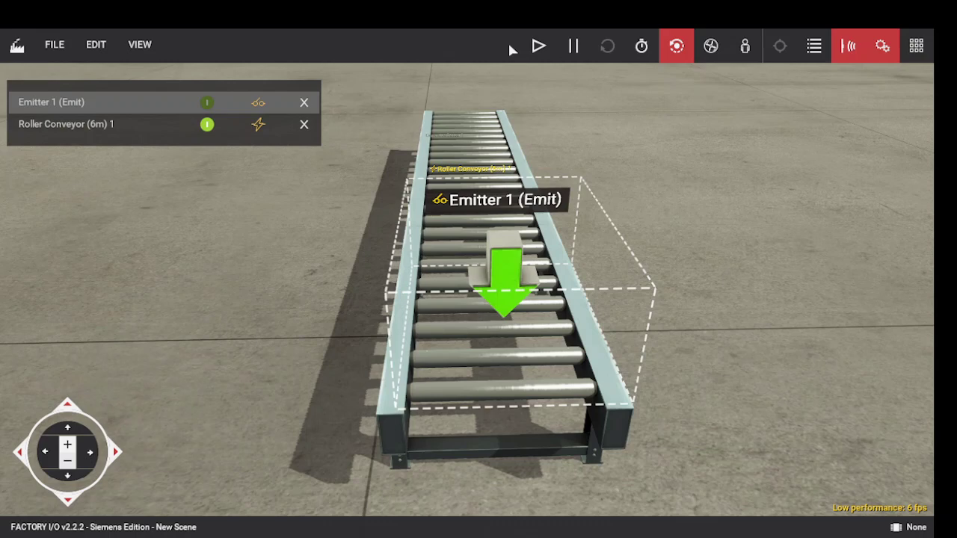
click(542, 46)
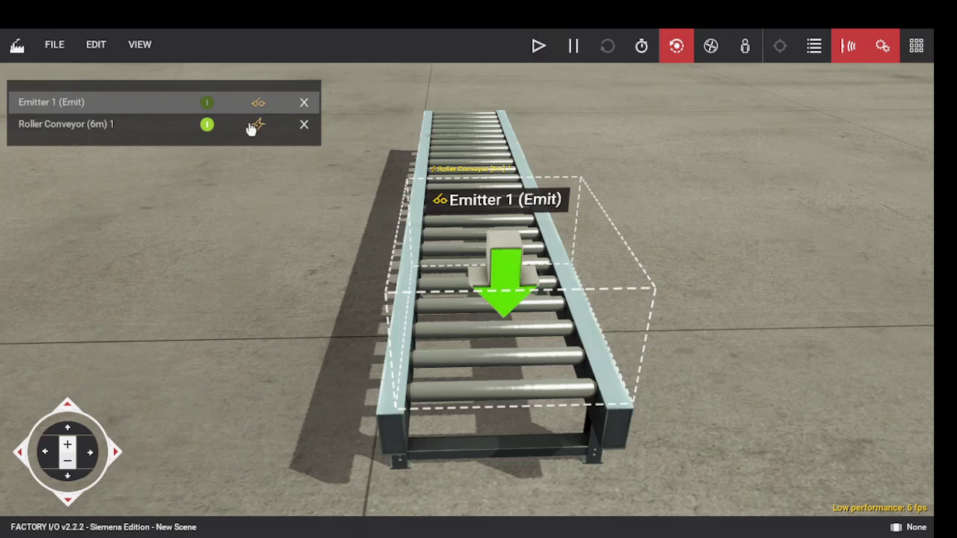